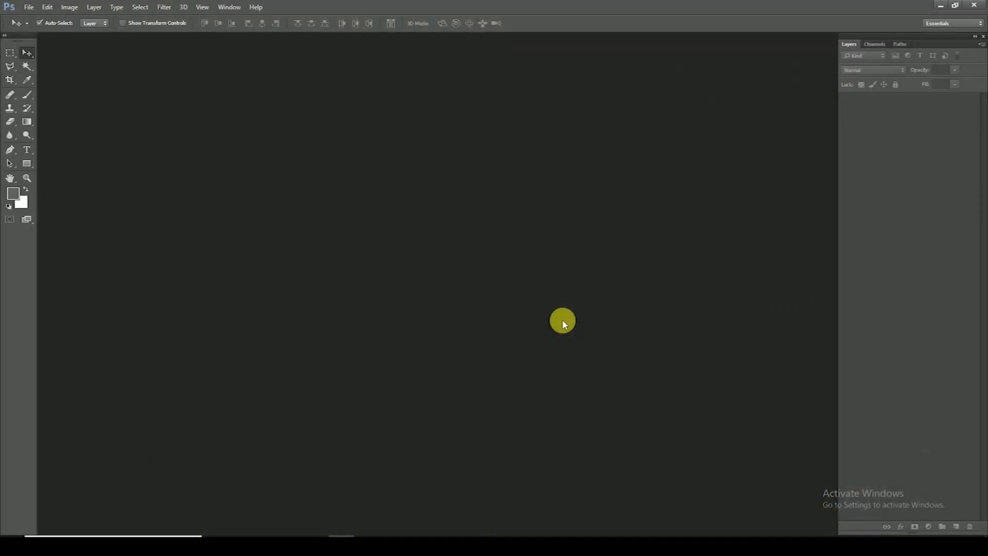
Load all eight Bedroom_11 .tif renders as stacked layers with Load Files into Stack
left_click(28, 7)
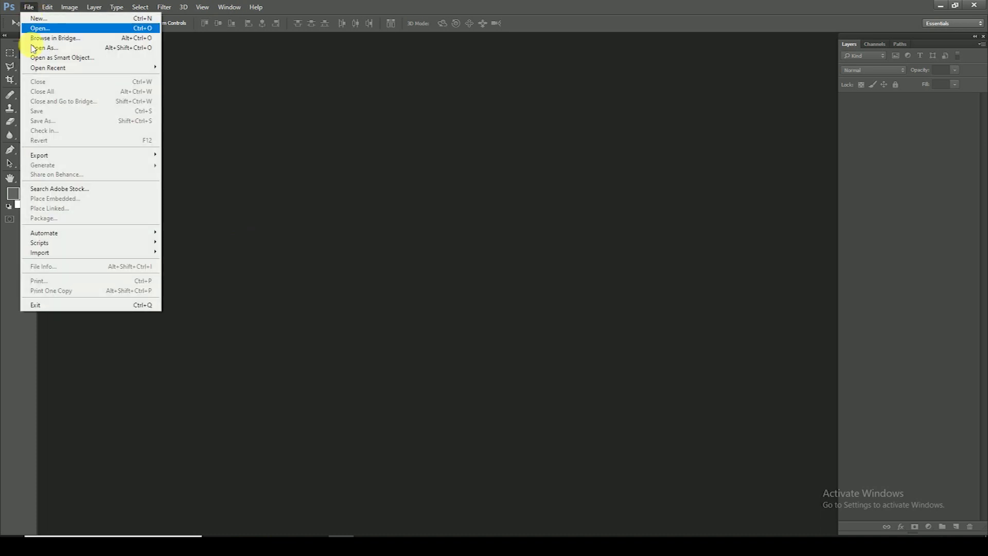
mouse_move(39, 242)
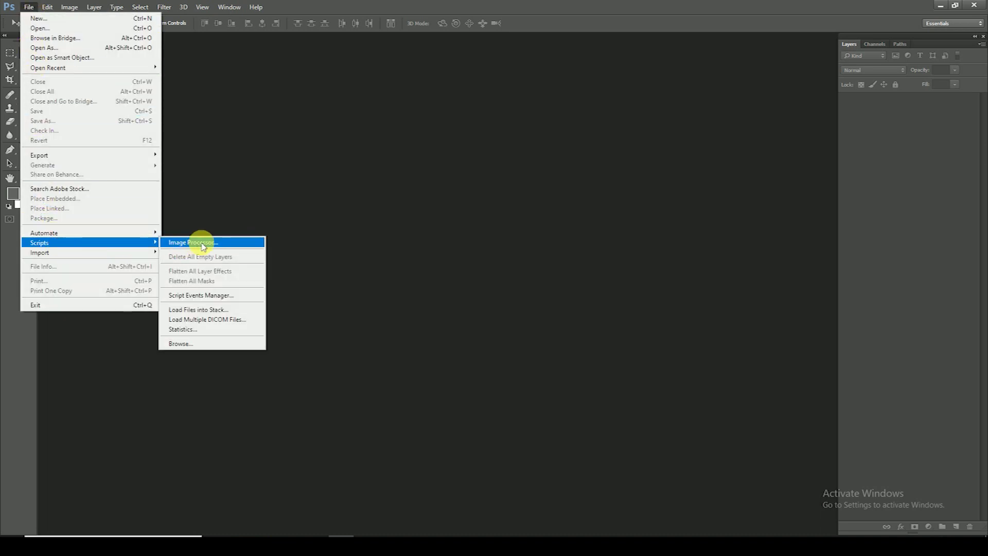
left_click(223, 310)
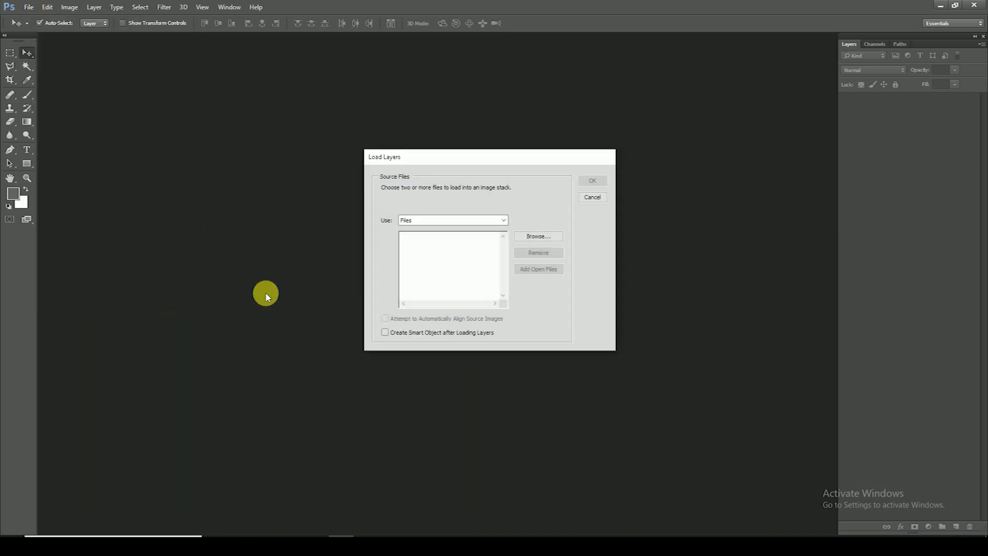
left_click(539, 239)
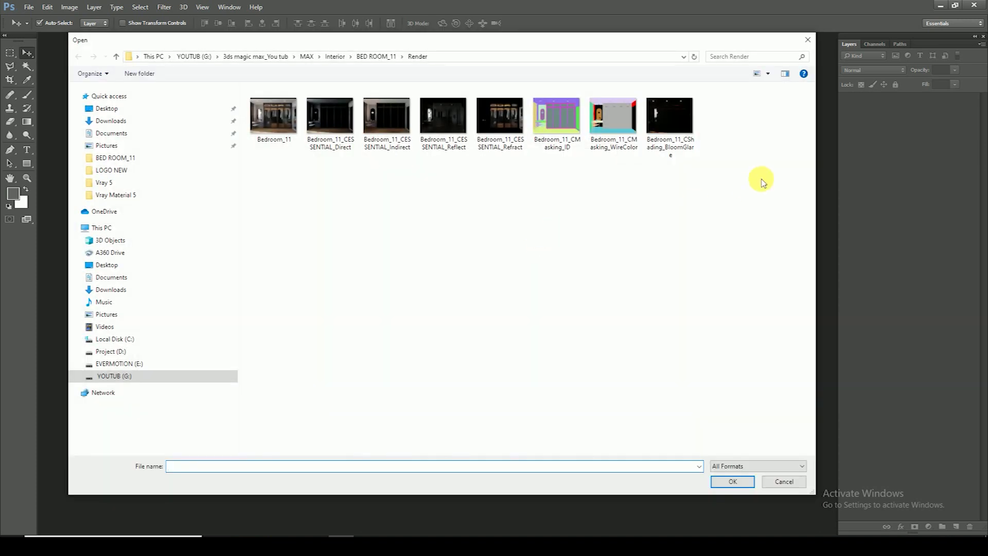
left_click_drag(761, 180, 250, 88)
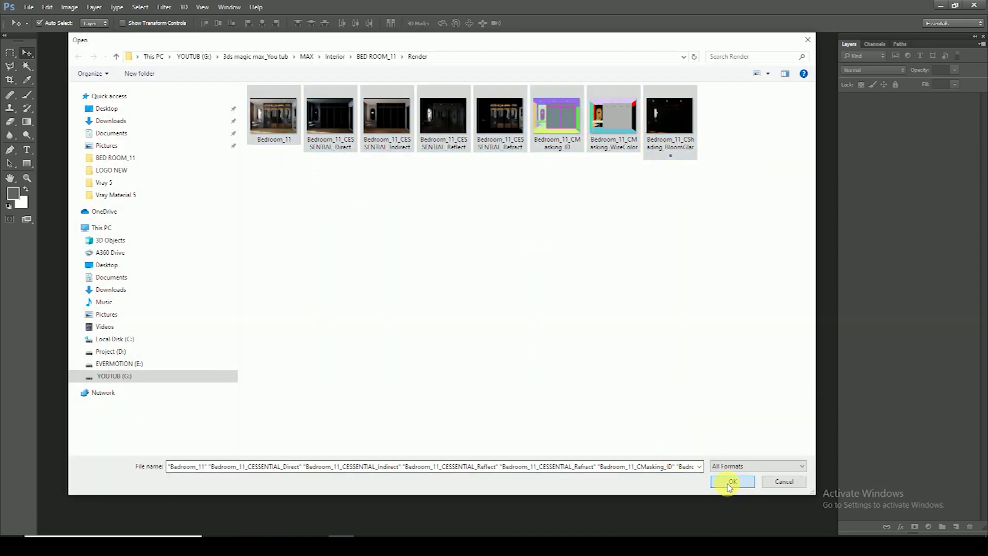
left_click(731, 481)
left_click(593, 180)
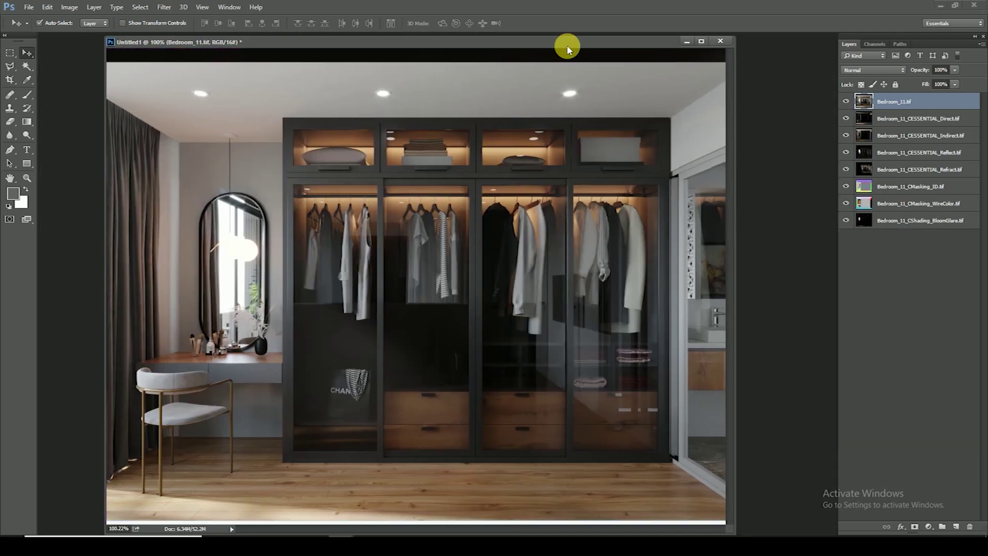
Hide the base render and all the render pass layers
left_click_drag(566, 44, 566, 40)
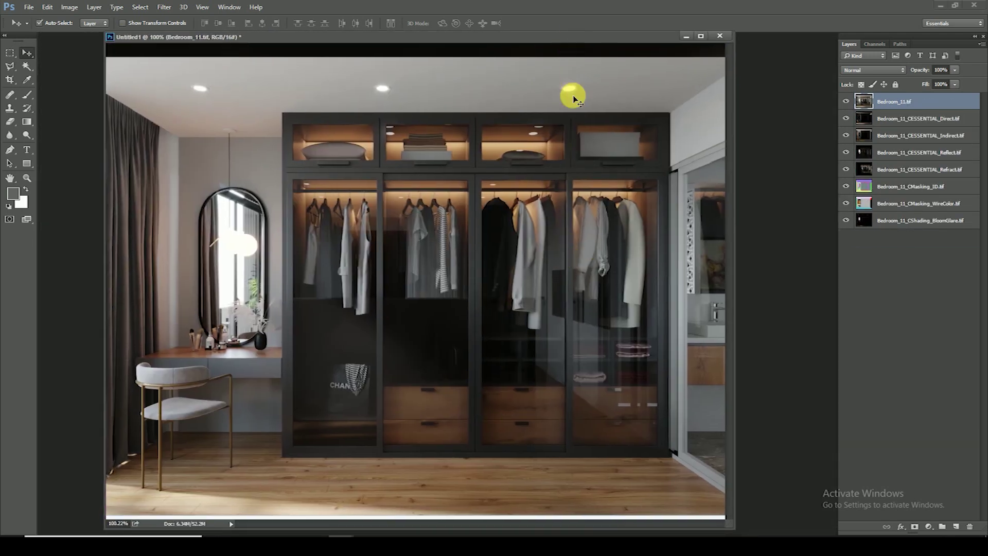
left_click(846, 102)
left_click(847, 102)
left_click(847, 102)
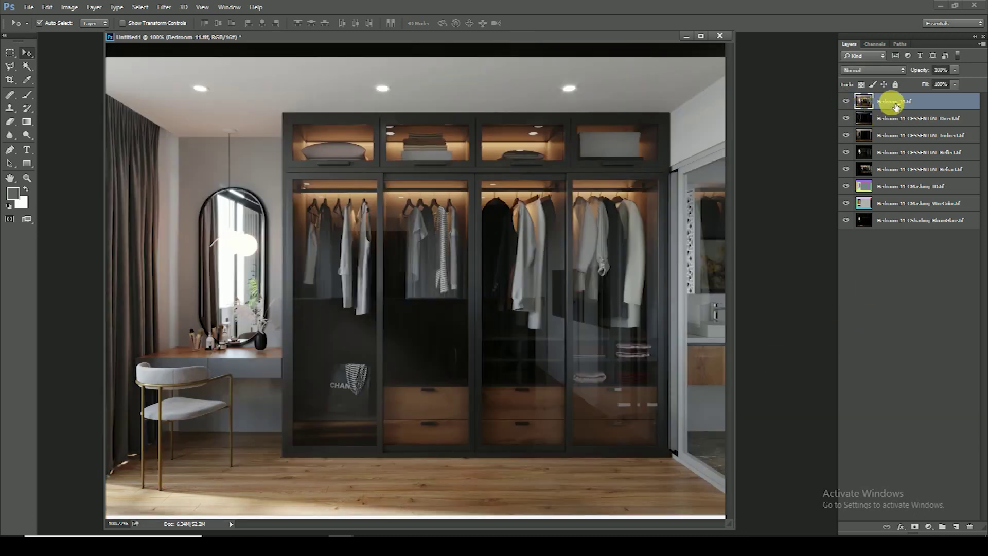
left_click_drag(846, 206, 846, 102)
left_click(846, 101)
Move the Bedroom_11 base render to the bottom and label it red
left_click_drag(919, 104, 916, 234)
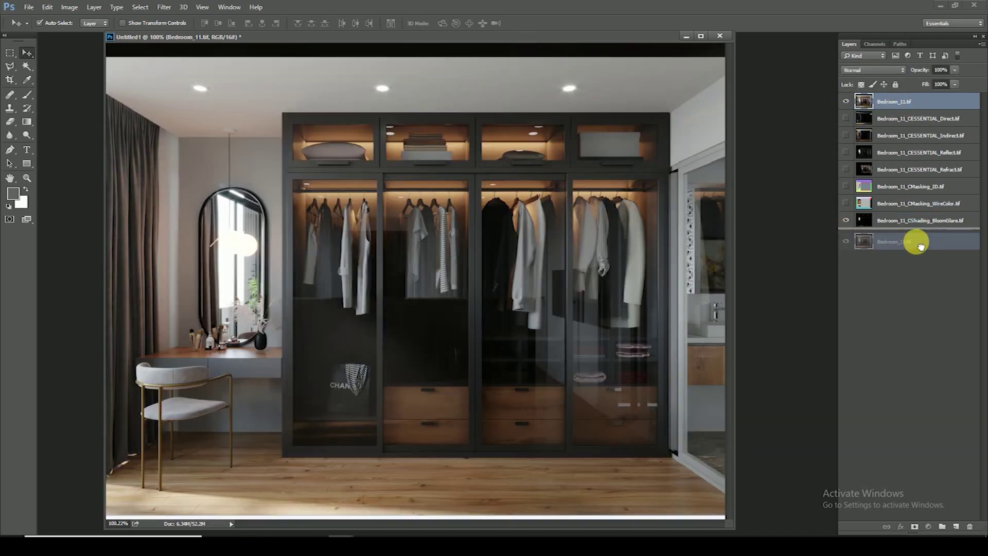
left_click(846, 221)
left_click(846, 220)
right_click(846, 221)
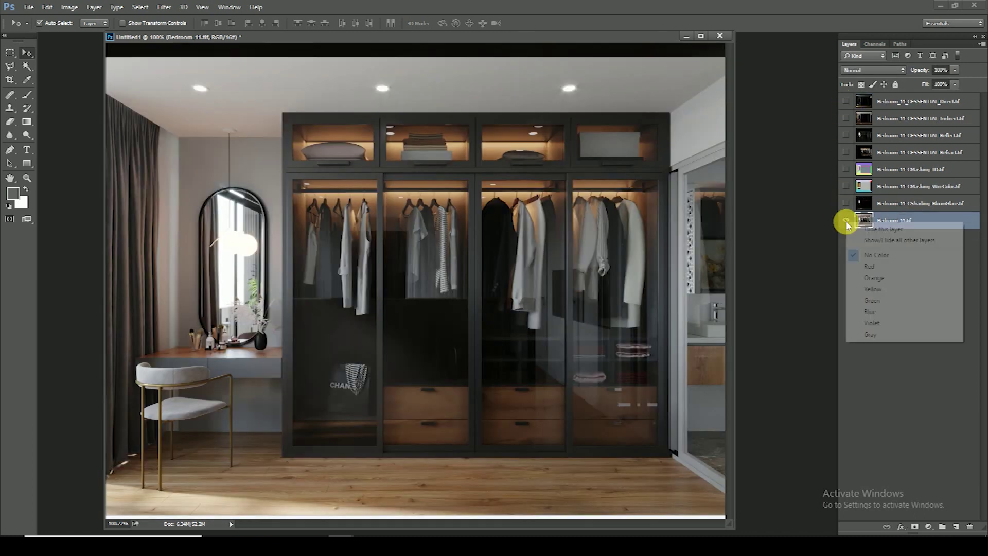
left_click(869, 266)
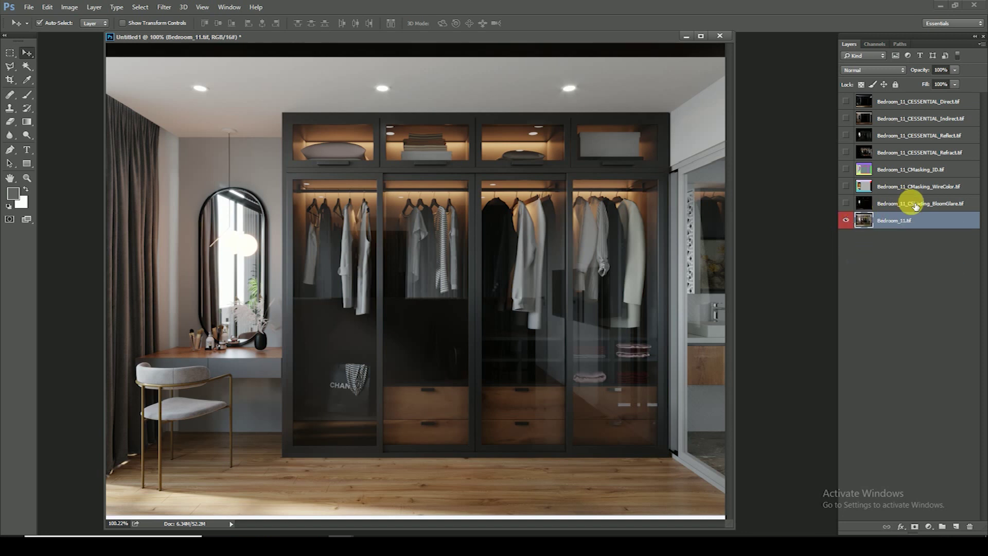
Restack Direct/Indirect and then Reflect/Refract just above the base render
left_click(931, 103)
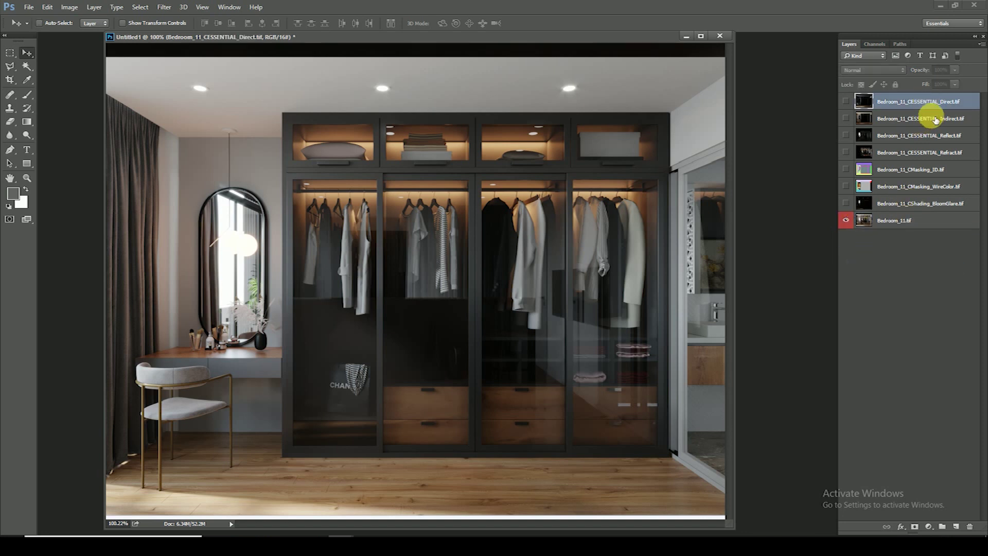
left_click(935, 120, "shift")
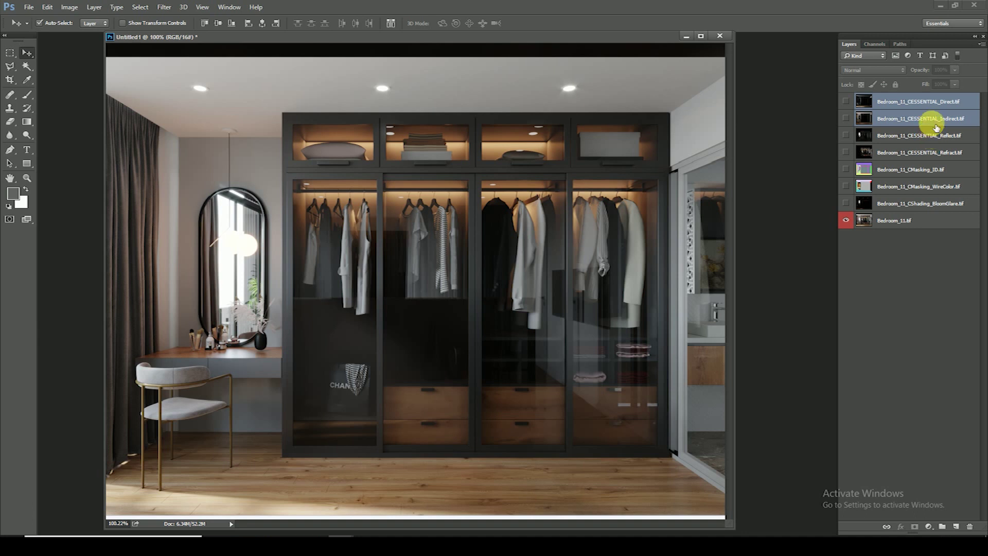
left_click_drag(935, 126, 927, 208)
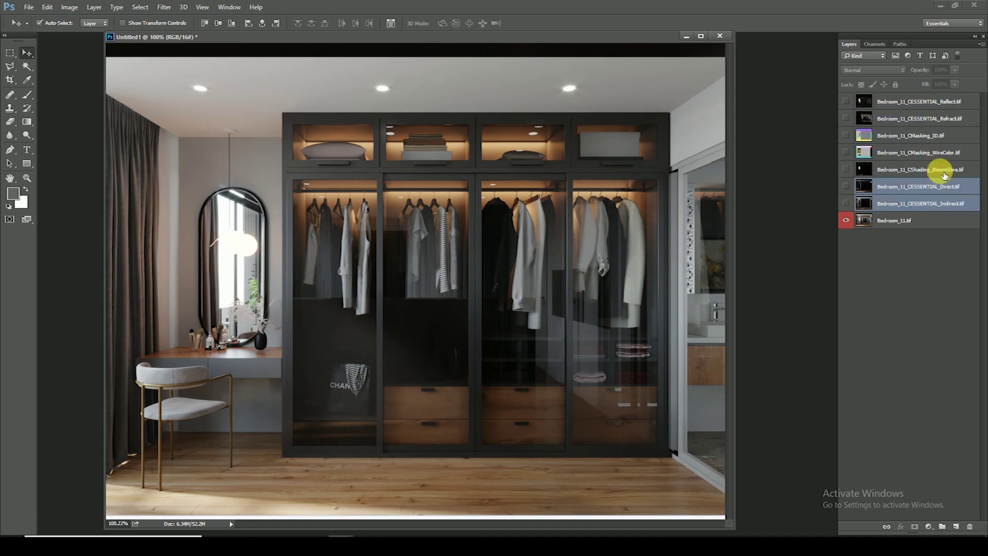
left_click(938, 115)
left_click(936, 104, "shift")
left_click_drag(936, 106, 927, 178)
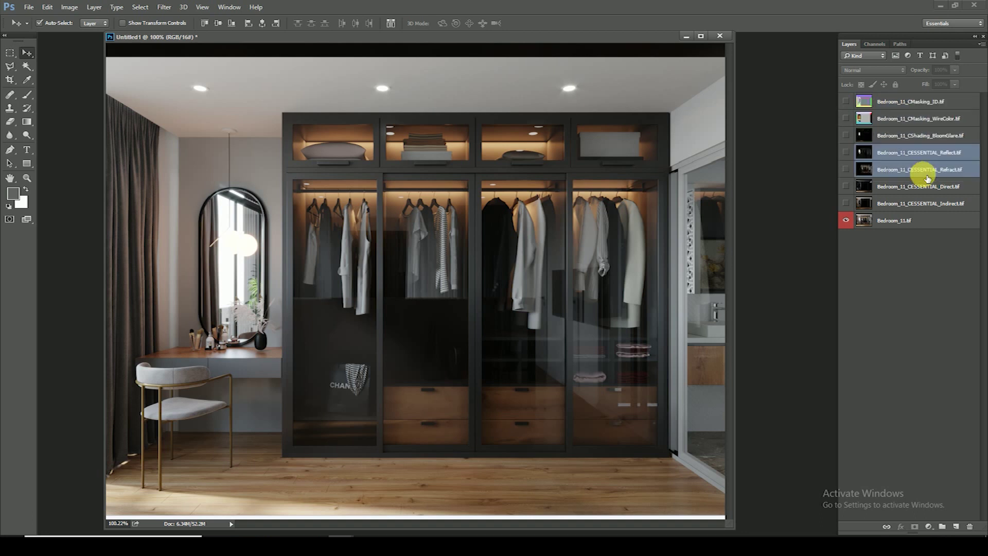
left_click(904, 137)
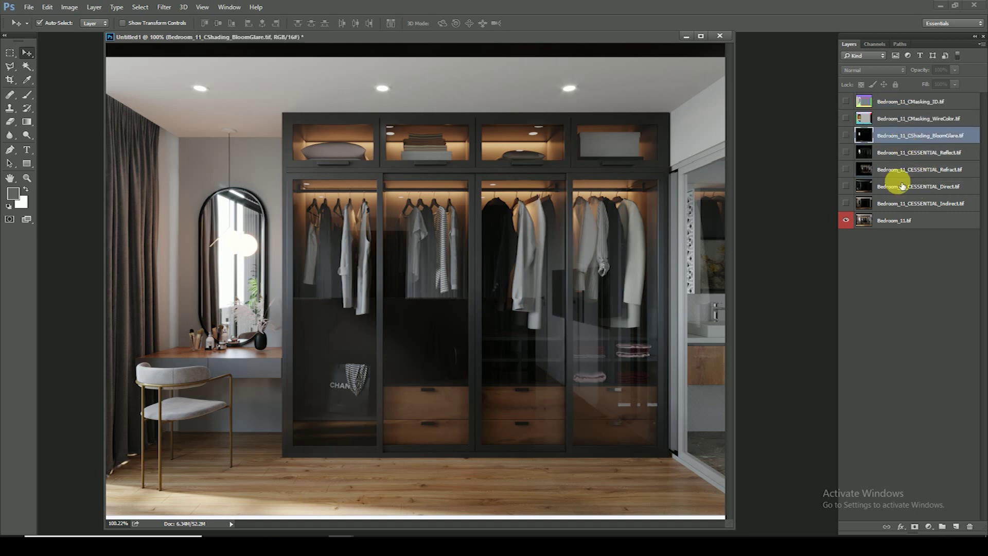
Set the Indirect pass to Screen blending at 50% fill
left_click(852, 203)
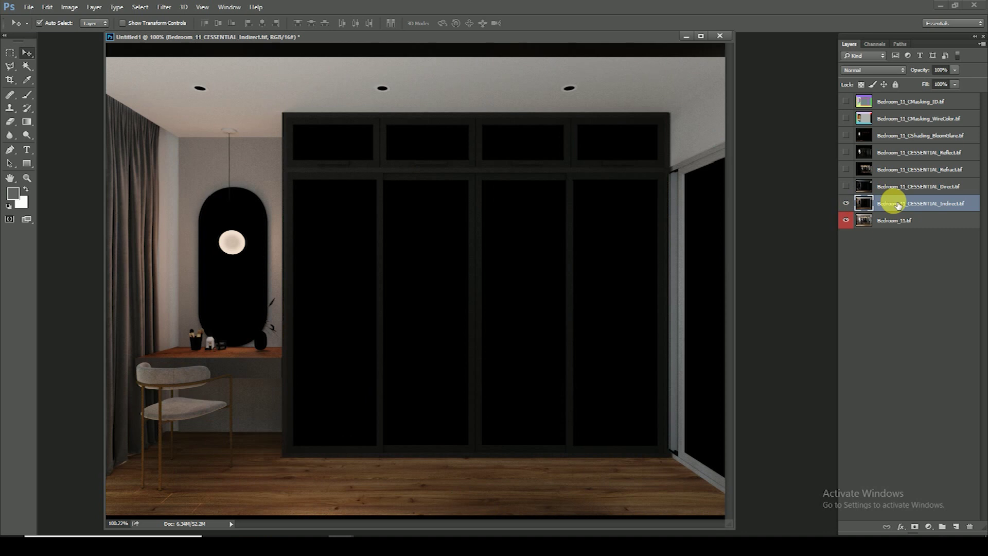
left_click(875, 70)
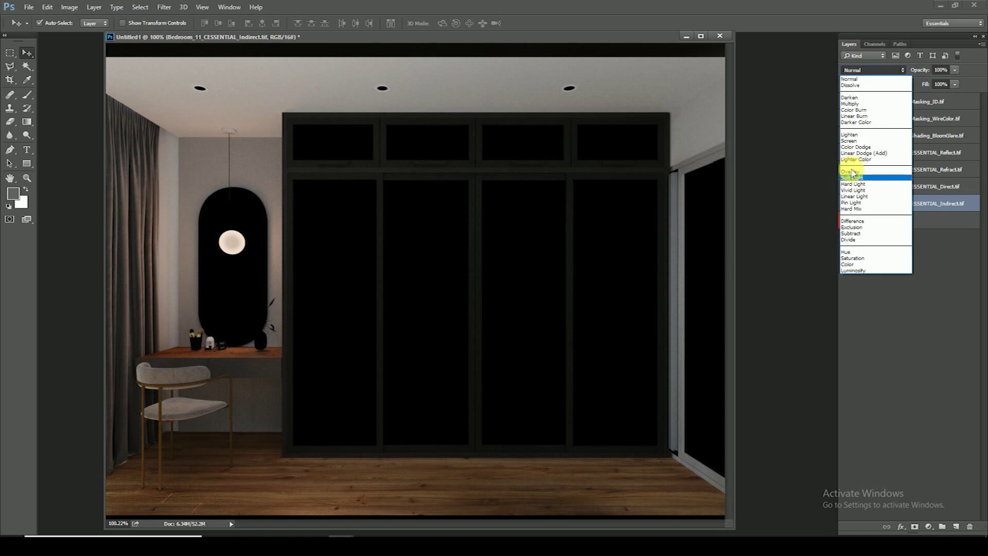
left_click(854, 140)
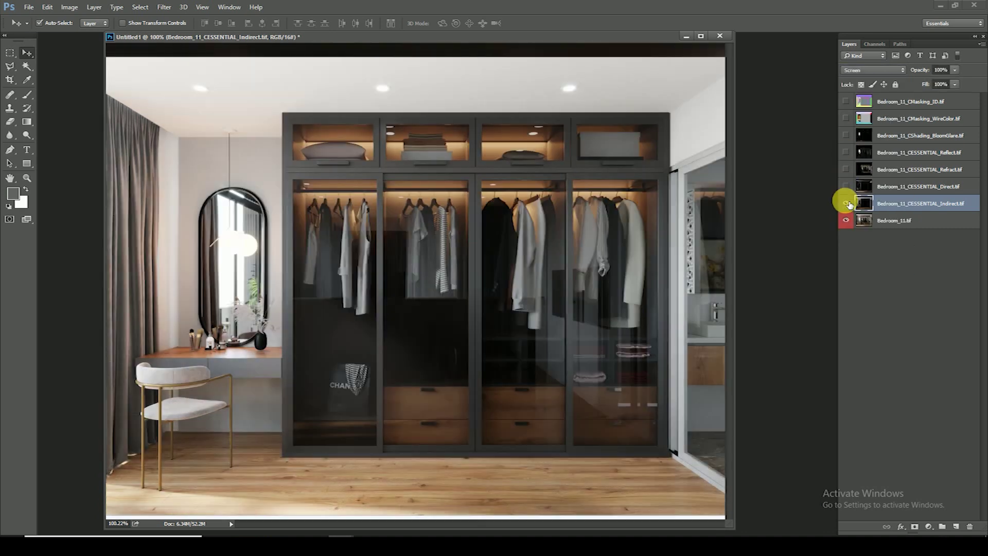
left_click(848, 204)
left_click(846, 204)
type("50")
key("Return")
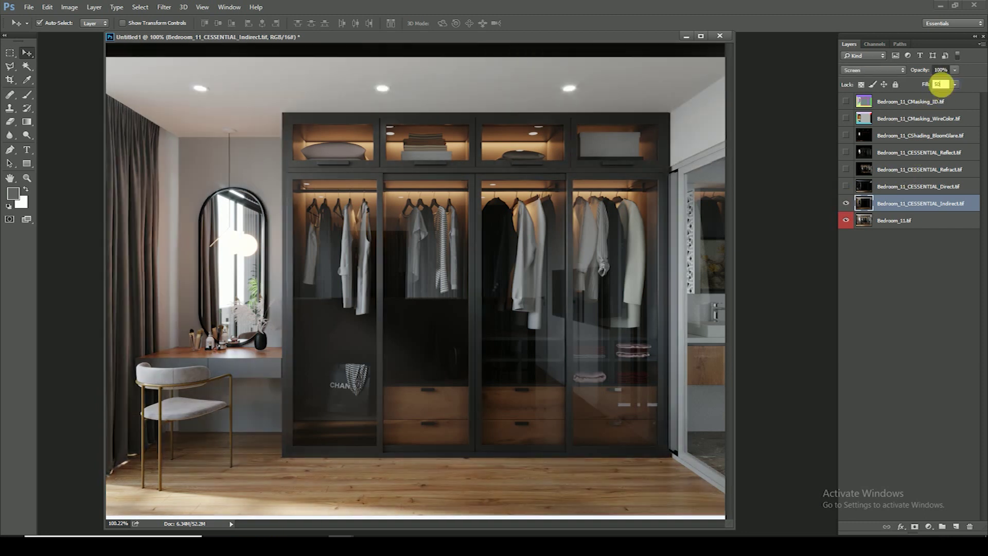
left_click(847, 204)
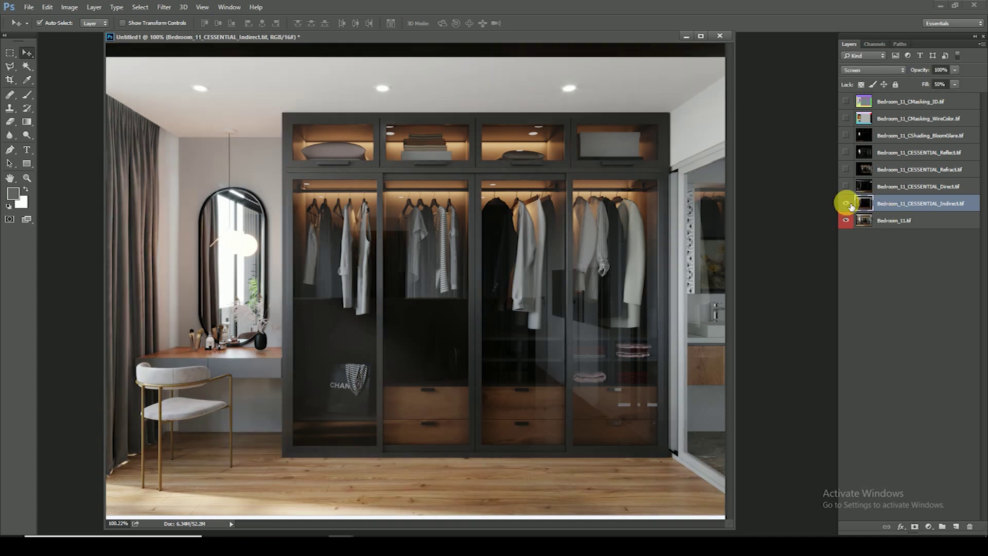
Set the Direct pass to Screen blending at 50% fill
left_click(847, 186)
left_click(873, 69)
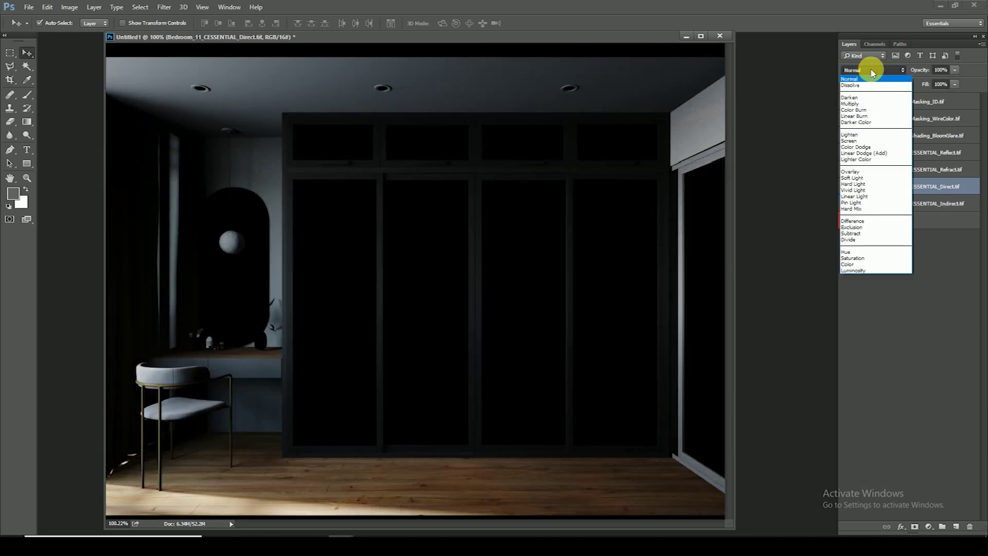
left_click(846, 139)
left_click(850, 189)
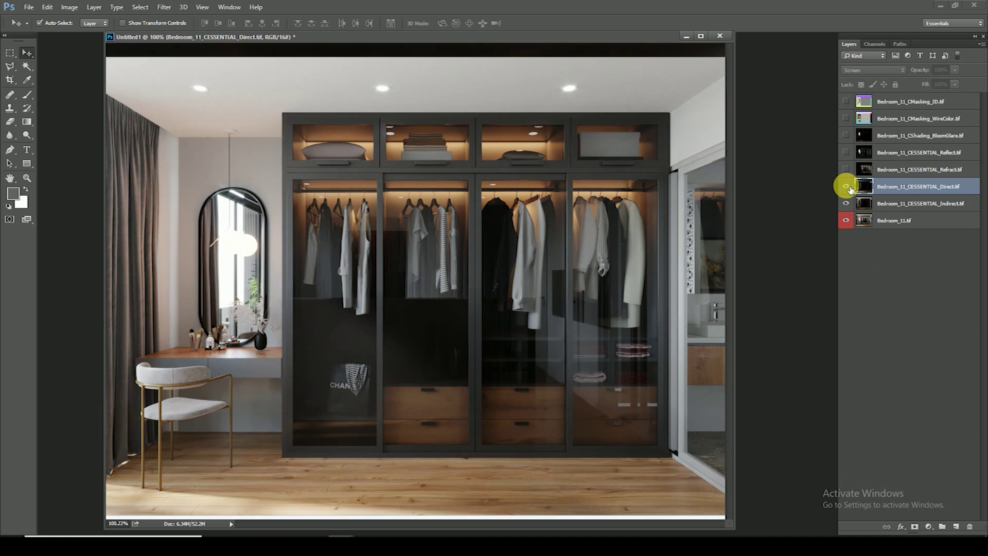
left_click(850, 190)
left_click(850, 189)
left_click(850, 190)
left_click(850, 190)
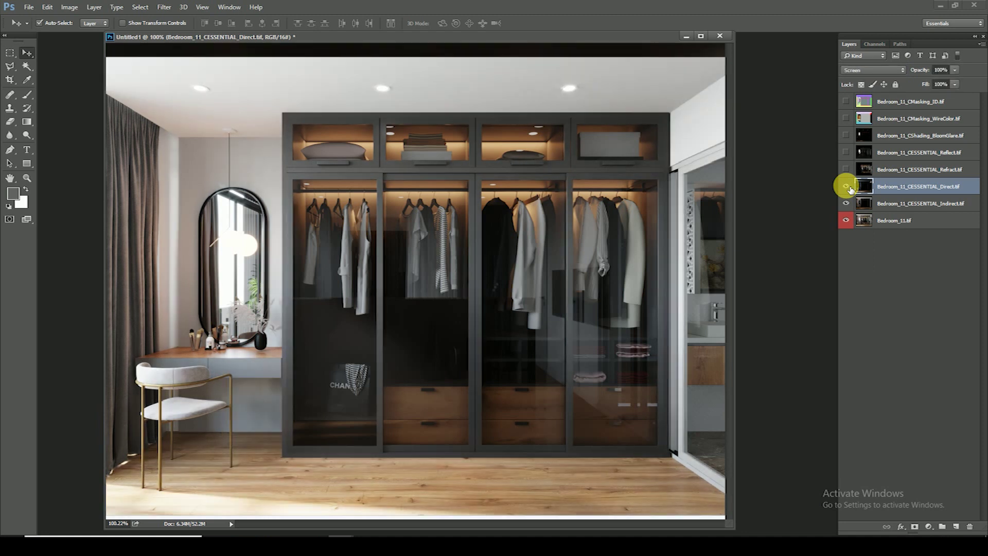
left_click(851, 190)
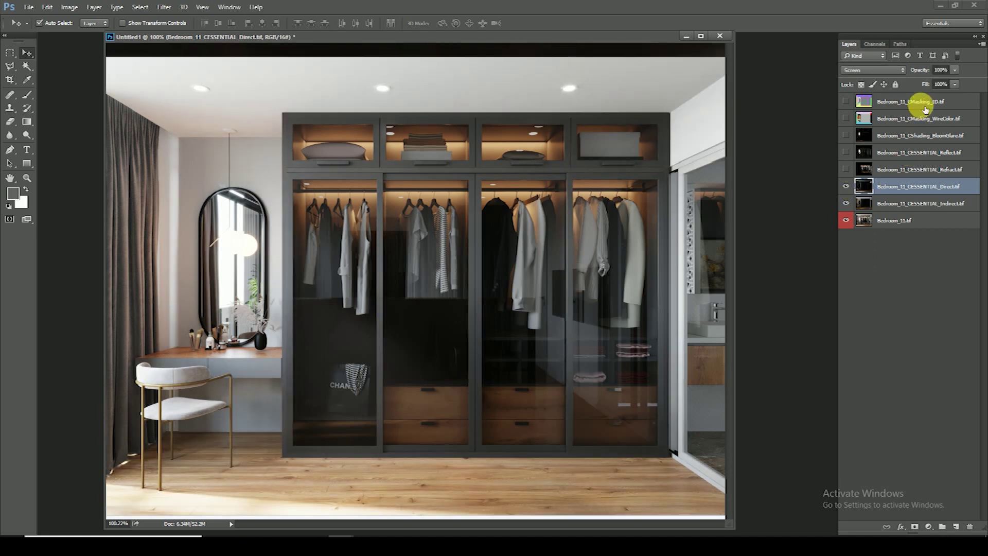
left_click(946, 85)
type("50")
key("Return")
Turn on and select the Refract pass layer
left_click(846, 169)
left_click(913, 171)
left_click(873, 70)
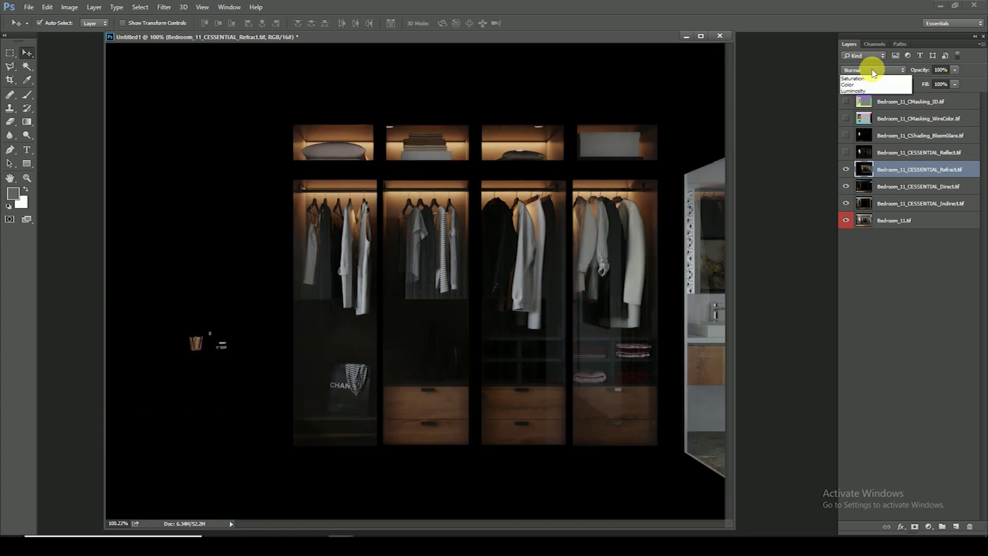
Set the Refract pass to Screen blending at 50% fill
left_click(861, 141)
left_click(847, 168)
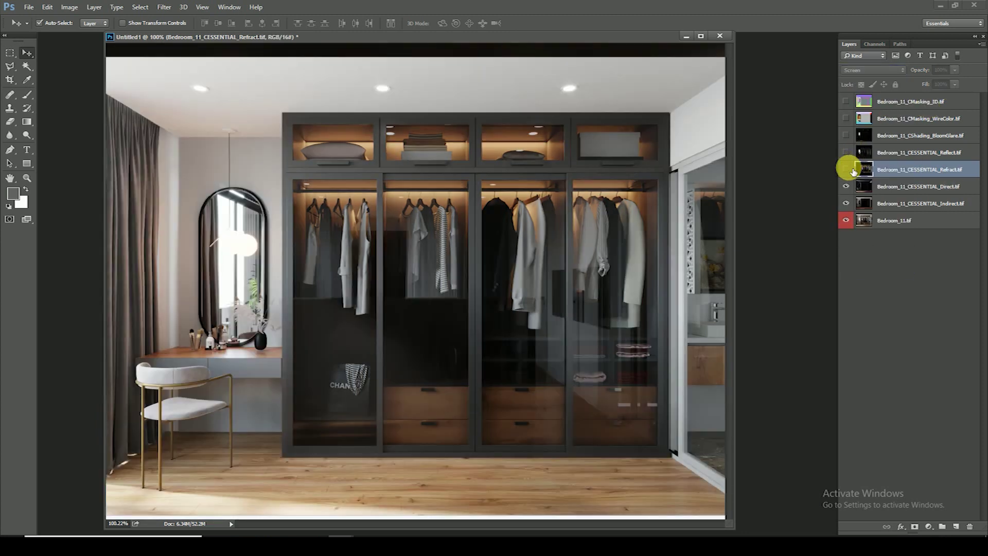
left_click(846, 170)
left_click(846, 169)
left_click(847, 170)
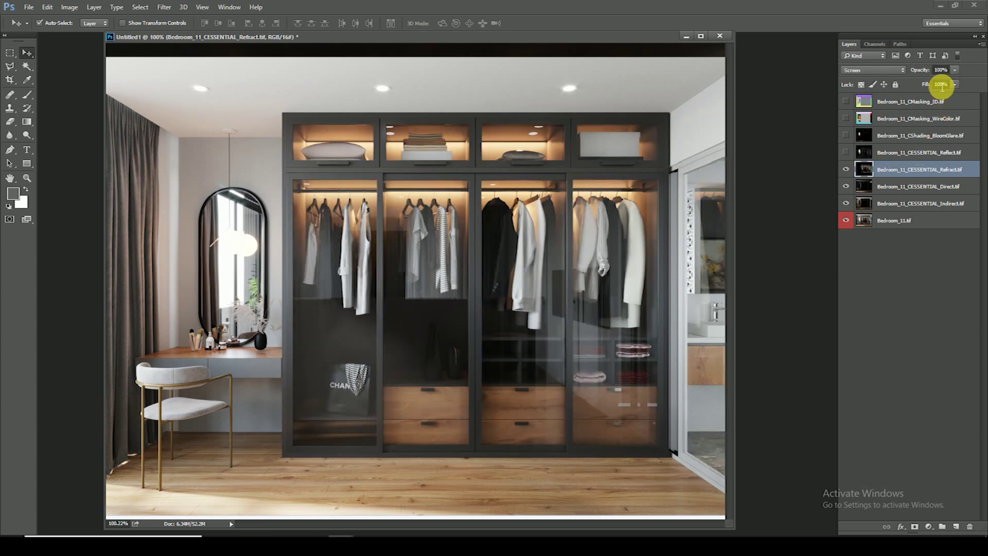
type("50")
key("Return")
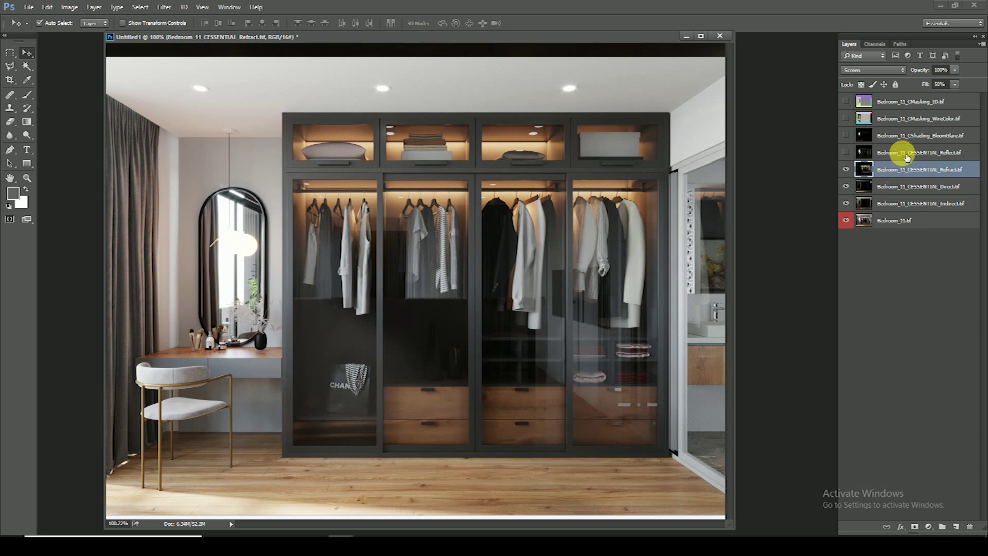
Show the Reflect pass in Screen mode at 20% fill, then compare refraction on the glass
left_click(906, 154)
left_click(846, 152)
left_click(873, 70)
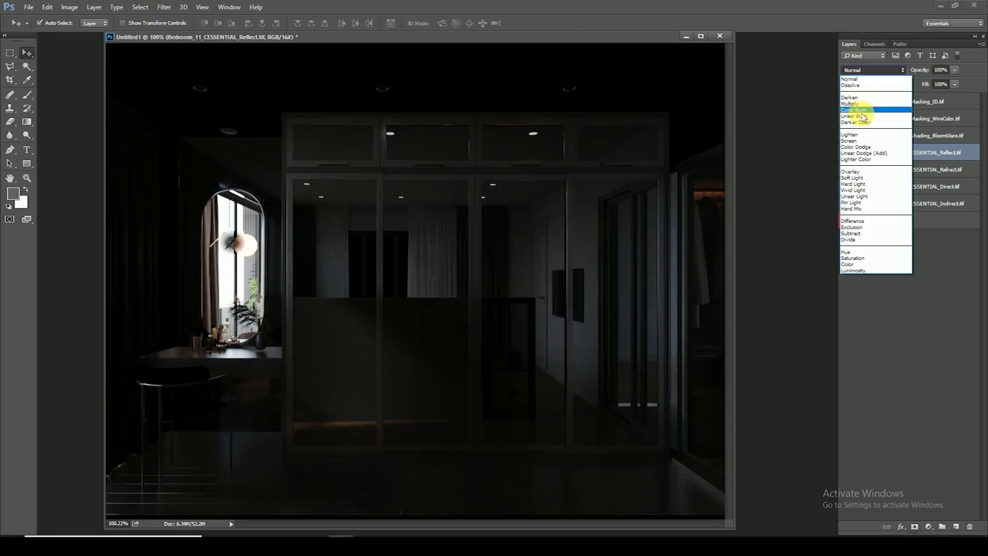
left_click(854, 141)
left_click(849, 151)
left_click(849, 151)
left_click(850, 152)
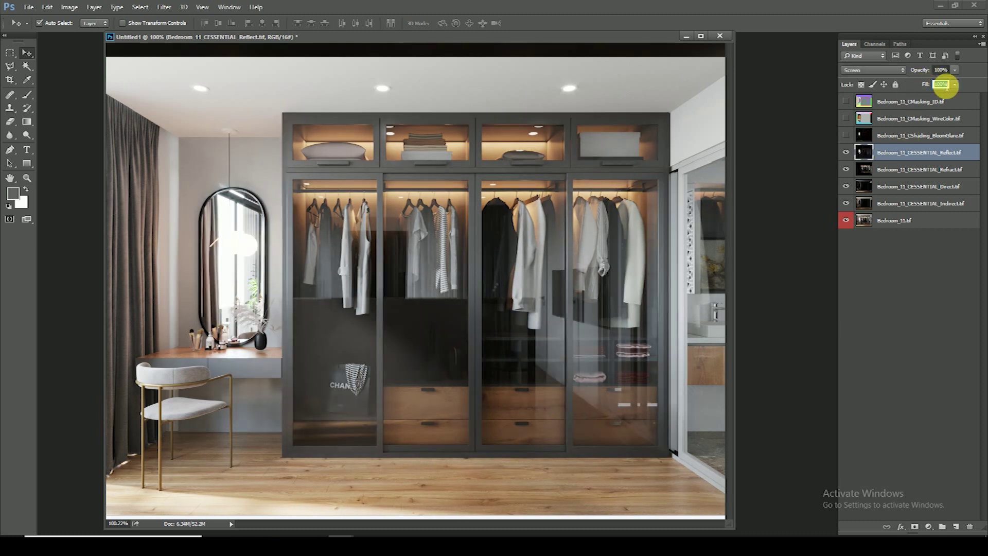
type("20")
key("Return")
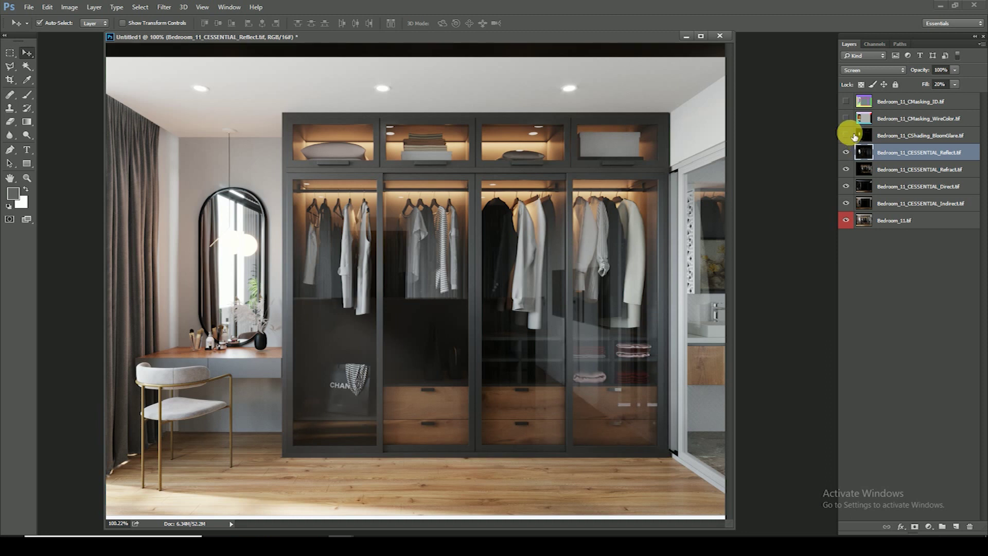
left_click(850, 170)
left_click(850, 171)
left_click(850, 170)
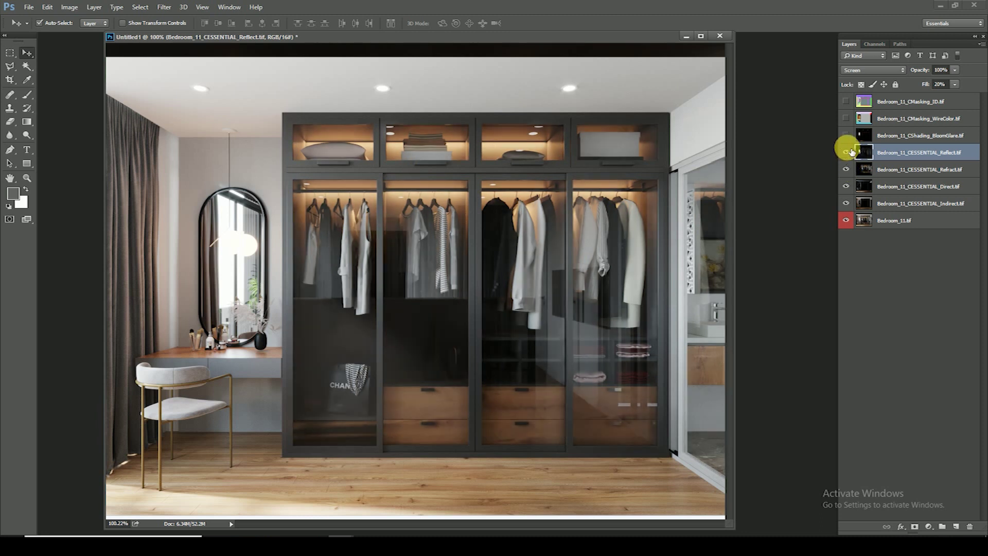
Show BloomGlare in Screen mode, then stamp all visible passes into merged Layer 1
left_click(849, 135)
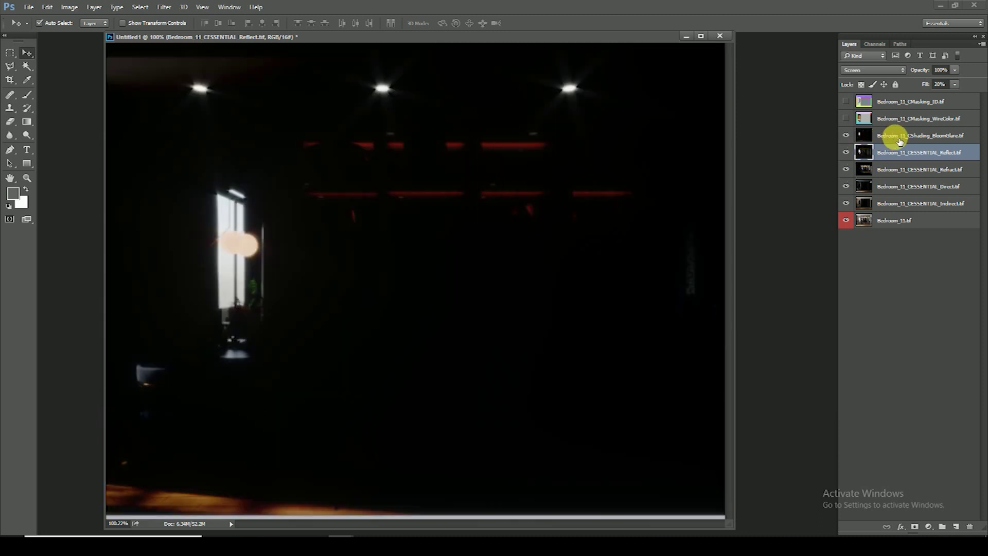
left_click(881, 135)
left_click(870, 70)
left_click(850, 141)
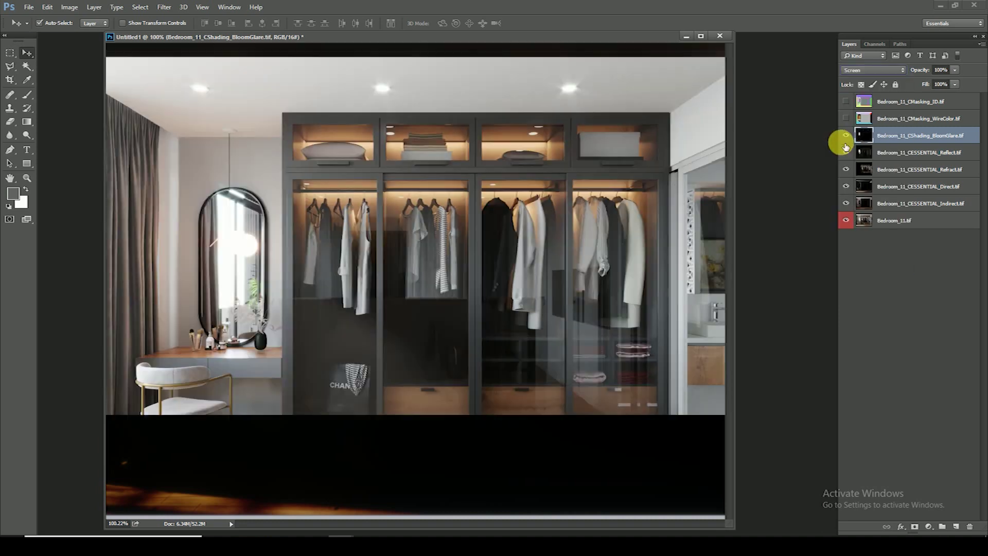
left_click(847, 136)
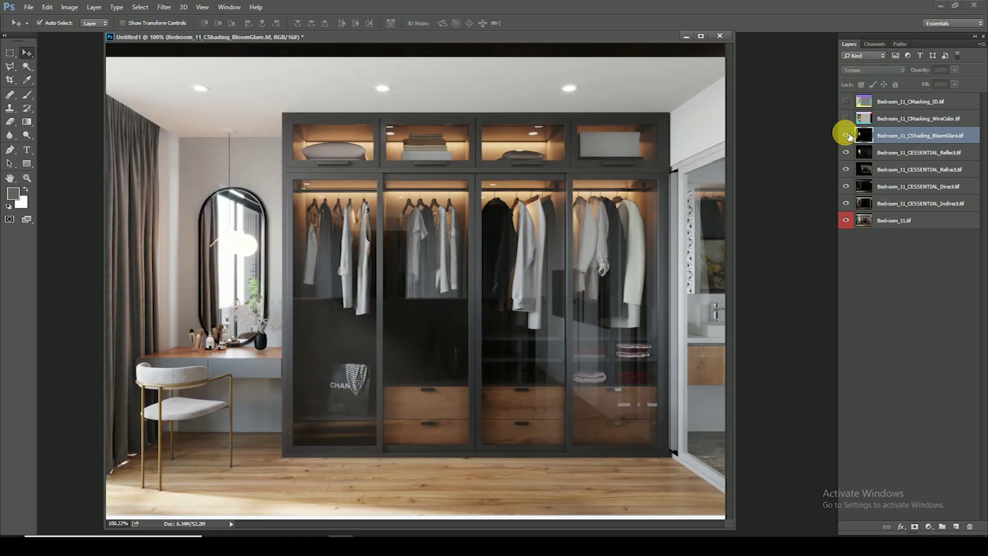
left_click(847, 136)
left_click(847, 136)
left_click(847, 136)
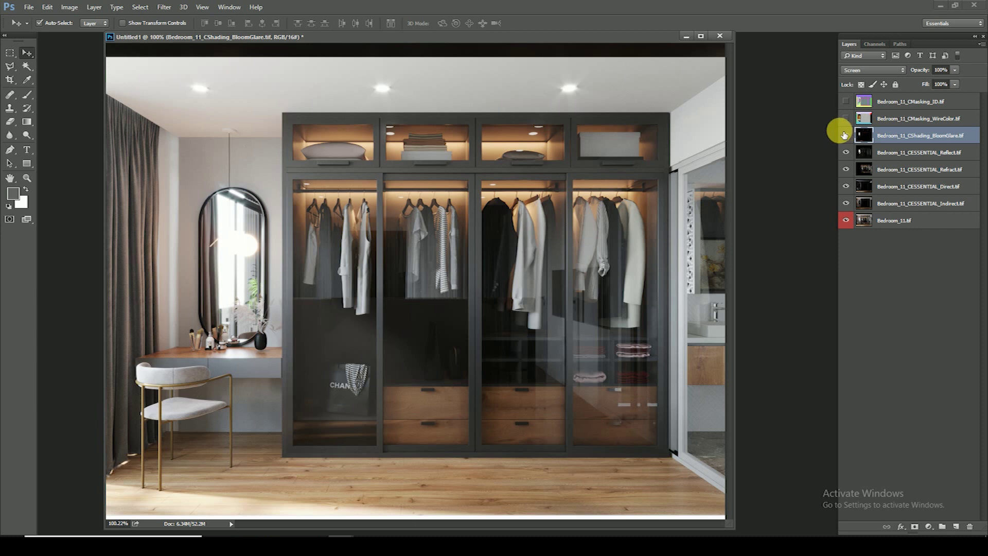
left_click_drag(842, 133, 792, 134)
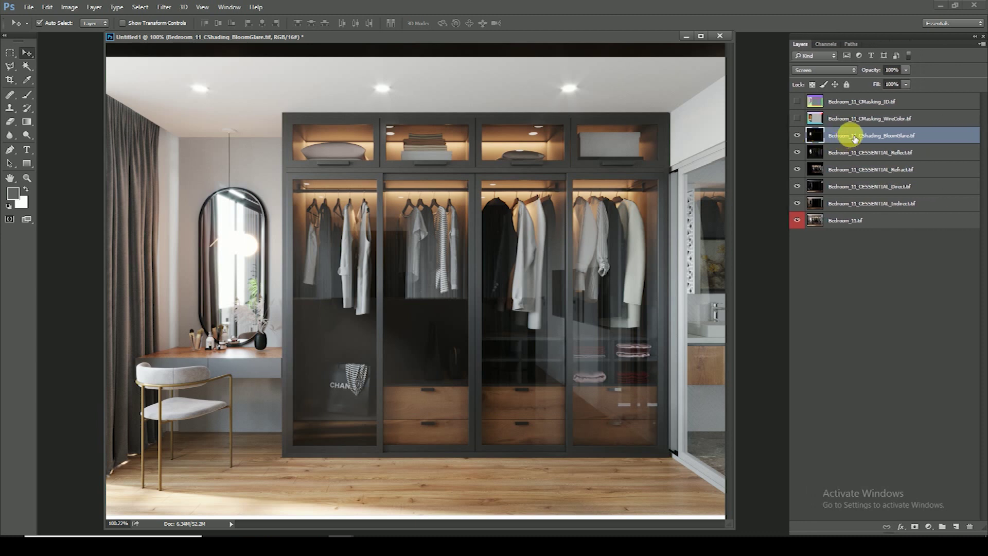
key("ctrl+shift+alt+e")
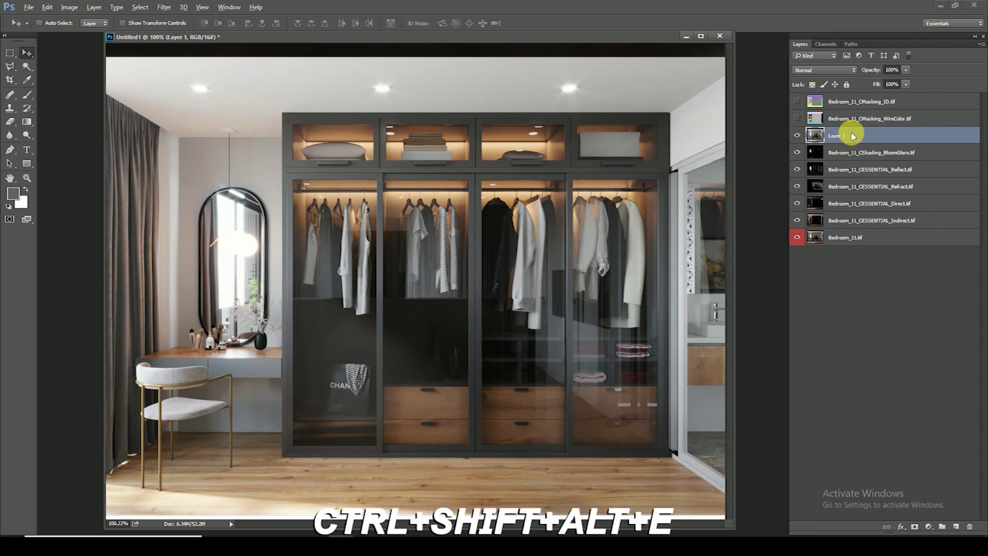
Convert the merged Layer 1 to a smart object
right_click(844, 137)
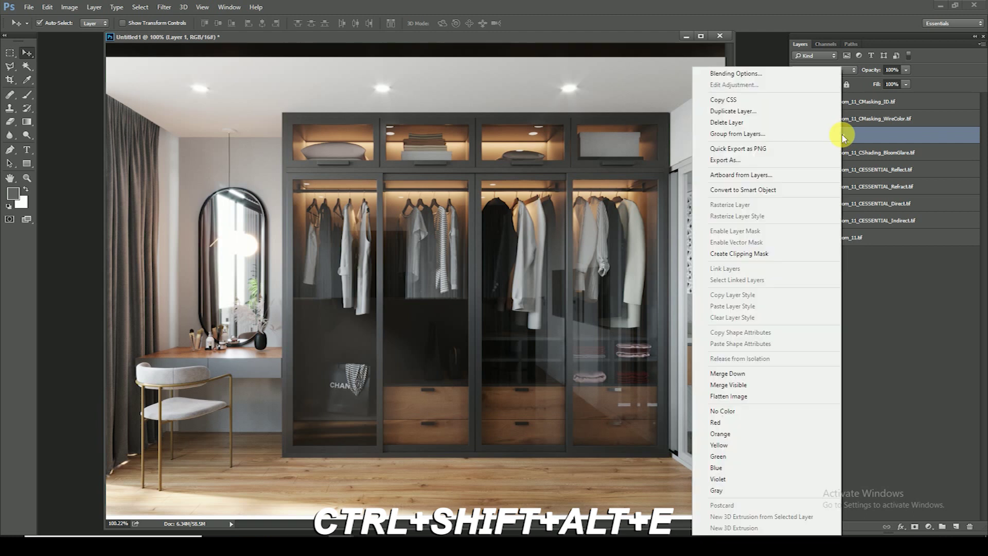
left_click(756, 191)
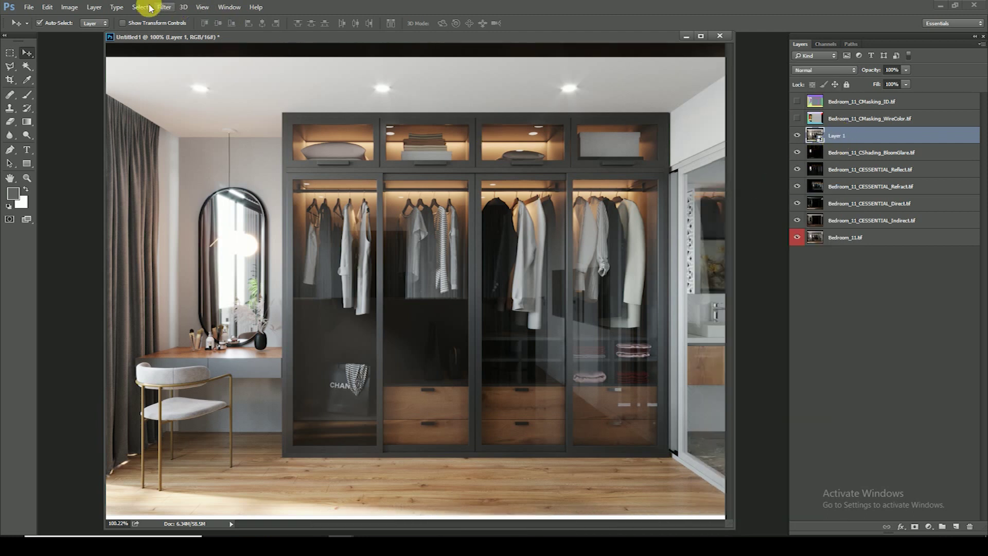
left_click(169, 7)
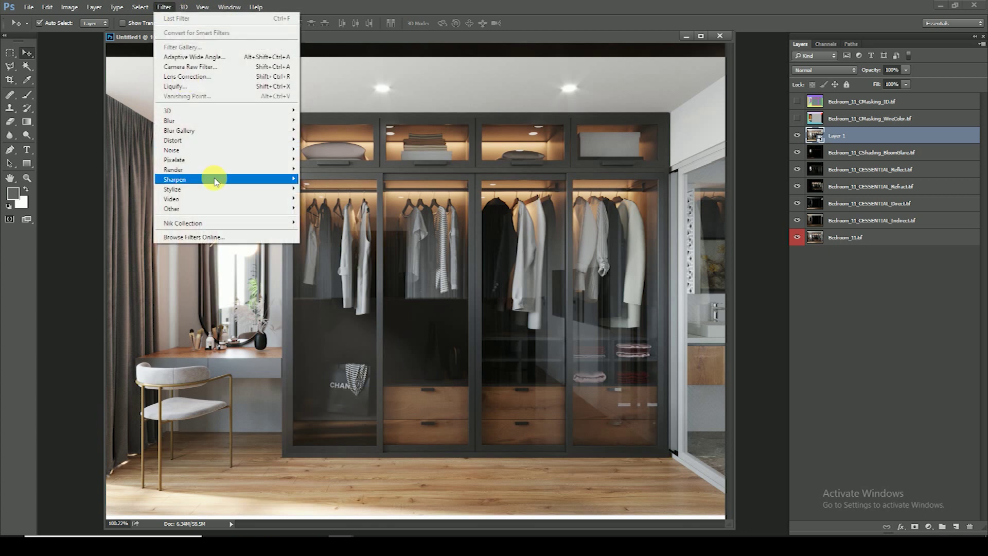
In Camera Raw, set Clarity +10, Dehaze +5, Vibrance +10 and slightly raise Saturation
left_click(207, 69)
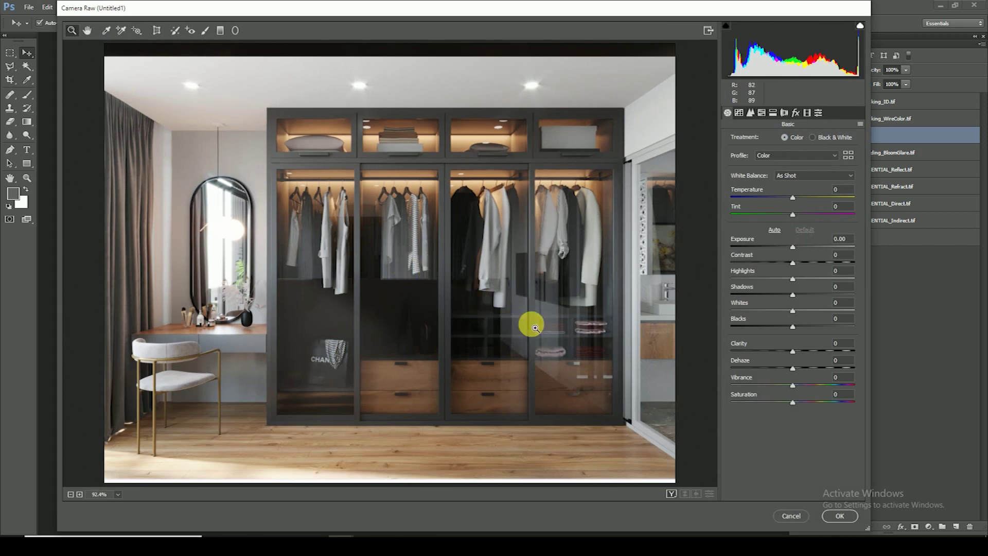
left_click(776, 229)
left_click(804, 230)
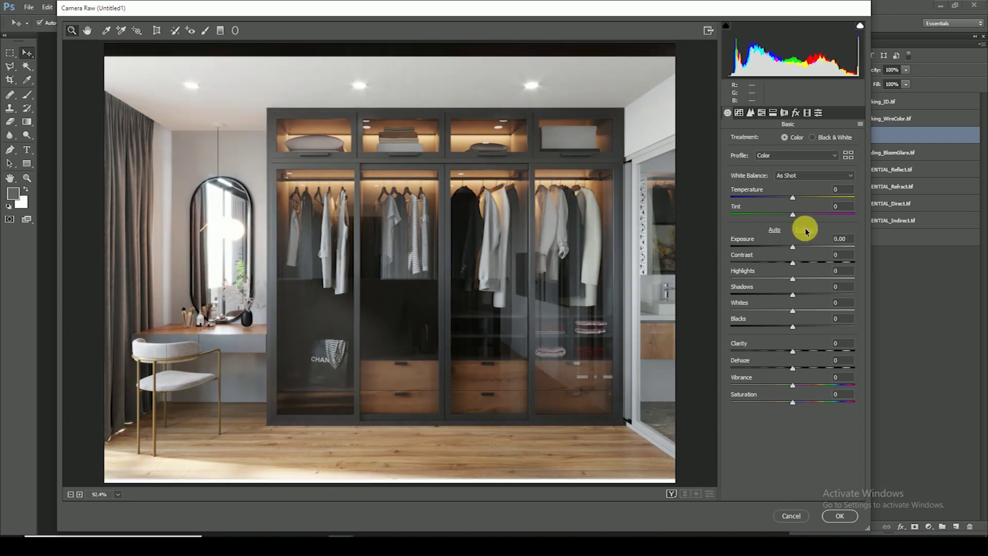
left_click(839, 343)
type("10")
key("Tab")
type("20")
mouse_move(808, 372)
left_mouse_down()
mouse_move(838, 368)
mouse_move(796, 368)
left_mouse_up()
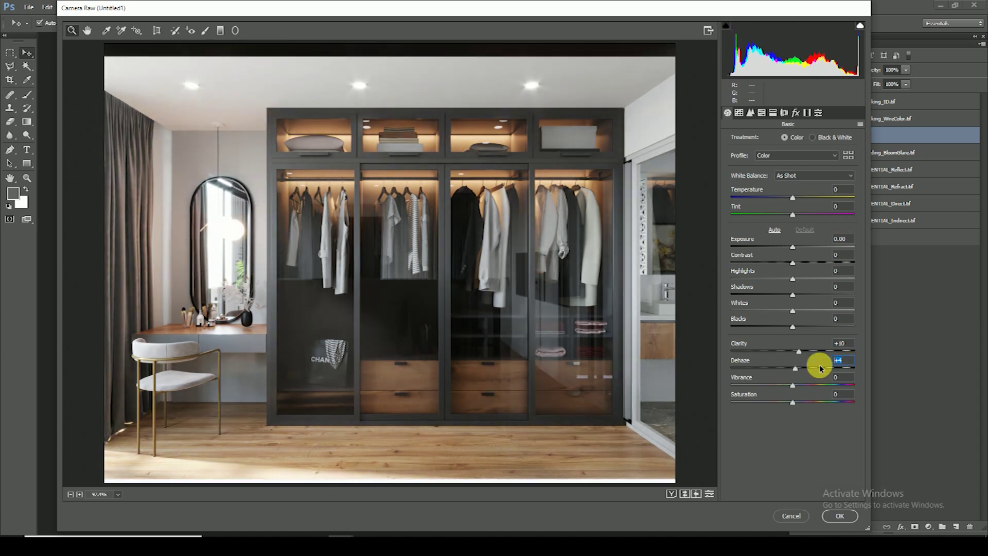
key("Tab")
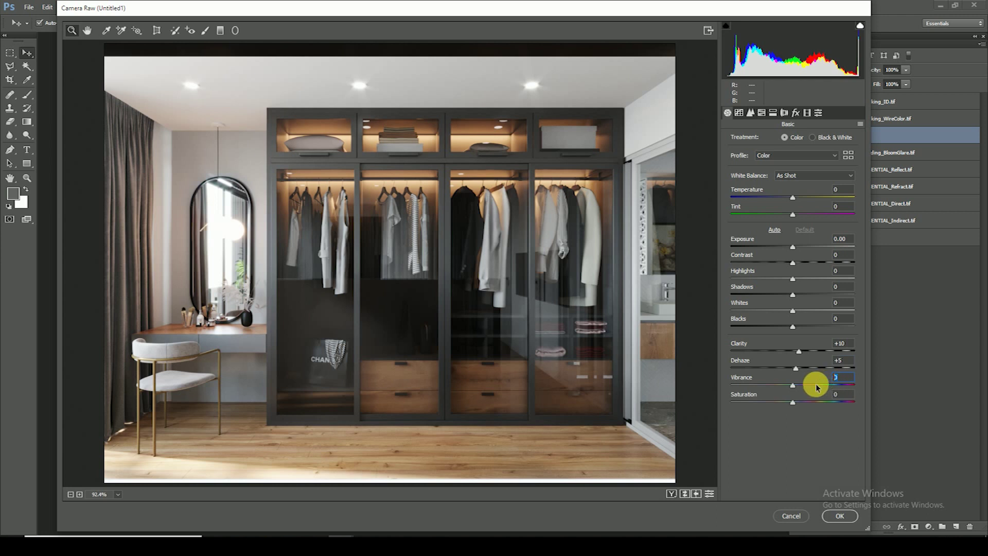
mouse_move(812, 387)
left_mouse_down()
mouse_move(776, 389)
mouse_move(829, 390)
mouse_move(783, 390)
left_mouse_up()
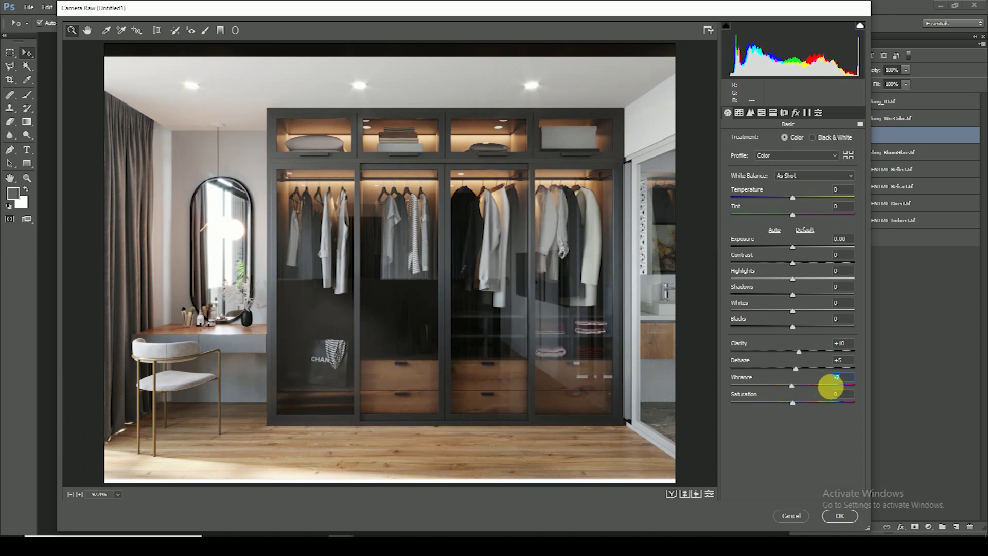
left_click(844, 380)
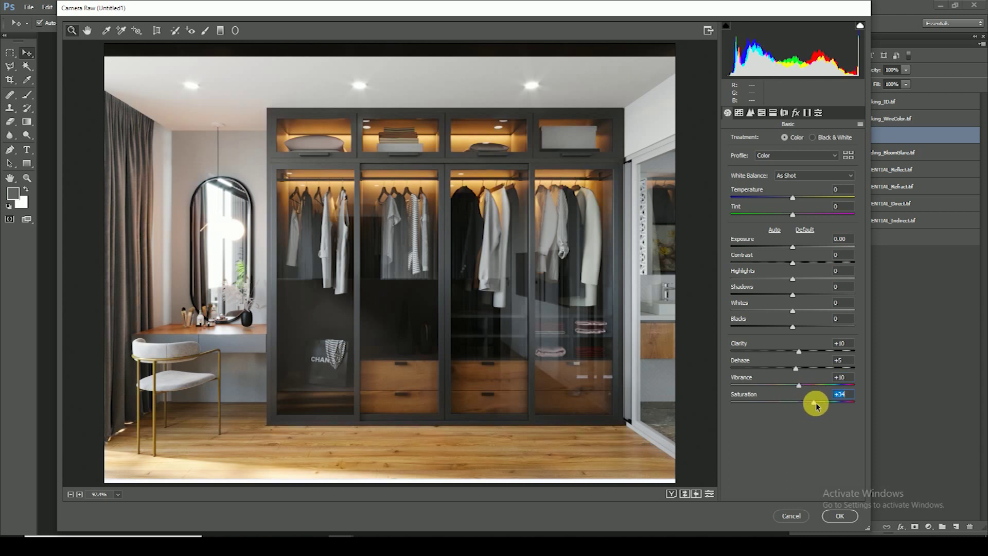
mouse_move(795, 405)
left_mouse_down()
mouse_move(802, 413)
mouse_move(792, 415)
left_mouse_up()
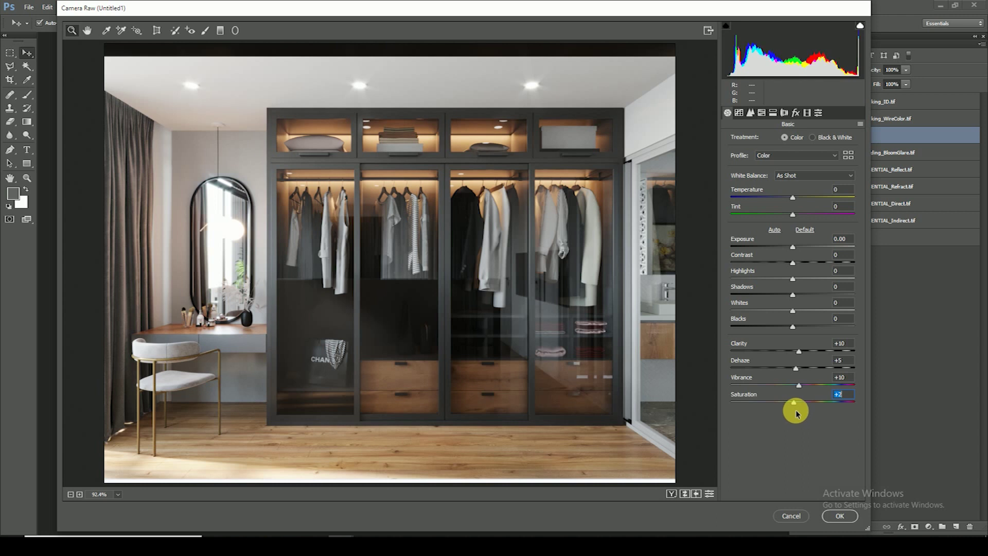
Try a lens vignette, reset it to 0, and apply the Camera Raw filter
left_click(785, 112)
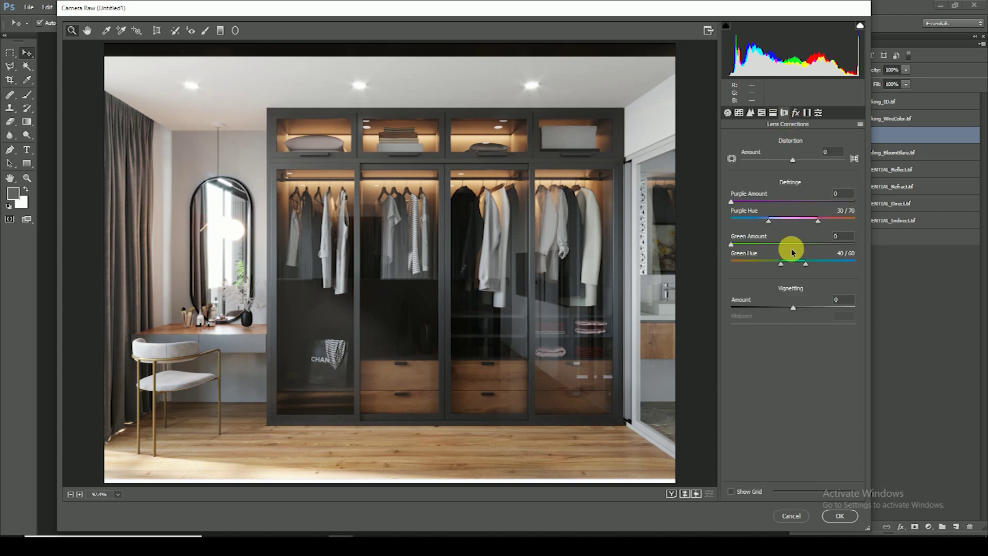
mouse_move(795, 311)
left_mouse_down()
mouse_move(820, 307)
mouse_move(749, 308)
left_mouse_up()
double_click(749, 308)
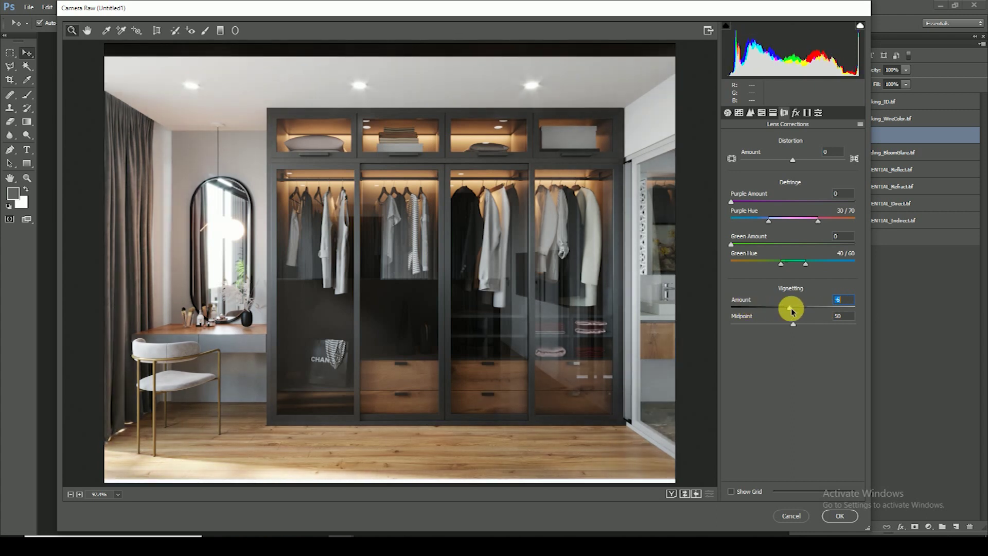
left_click(851, 516)
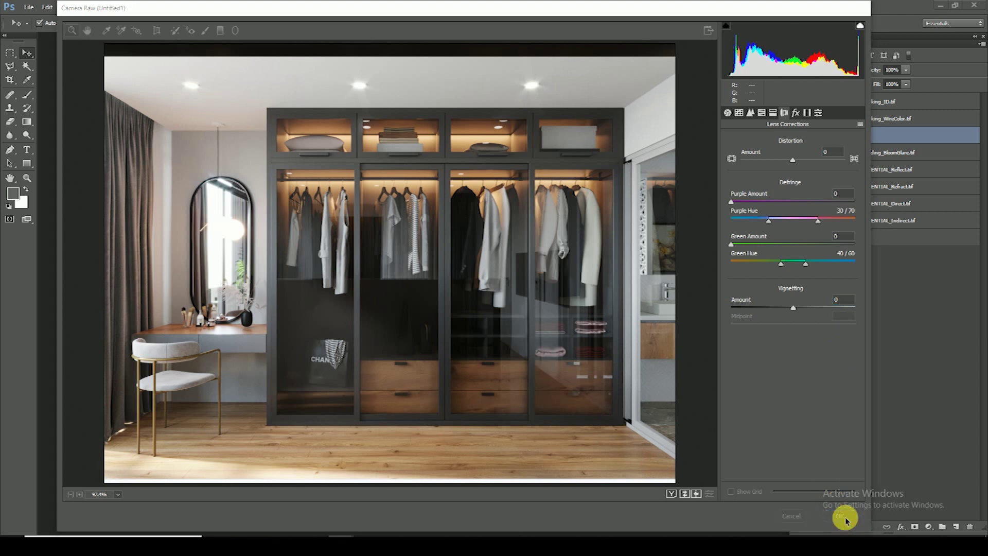
Stamp visible layers into Layer 2, make it a smart object, and launch Color Efex Pro 4
left_click(797, 135)
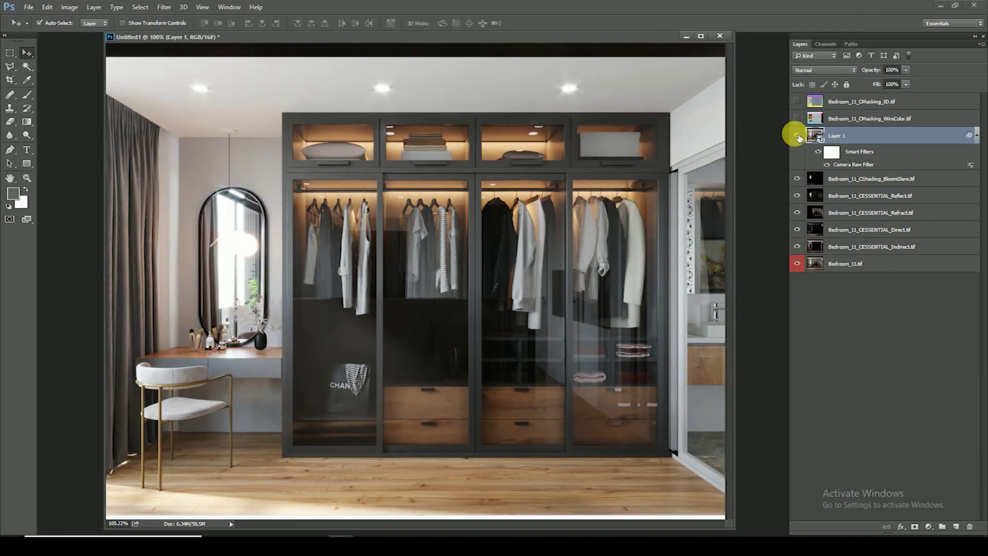
left_click(797, 135)
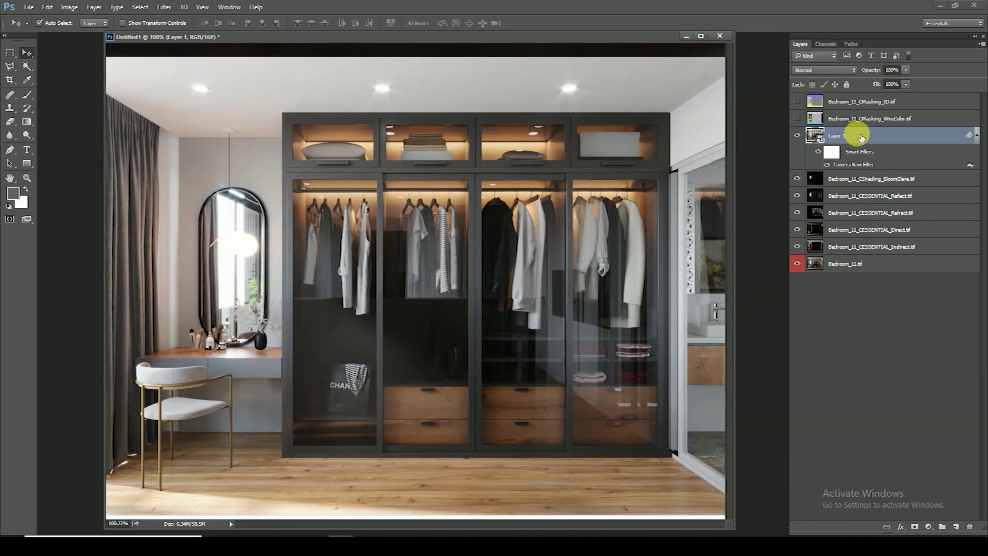
key("ctrl+shift+alt+e")
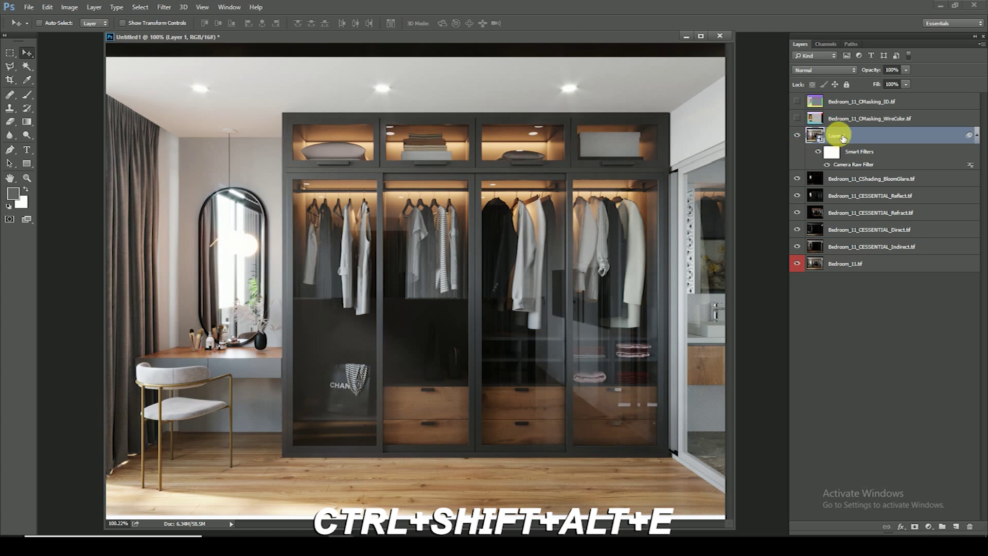
key("ctrl+shift+alt+e")
right_click(844, 137)
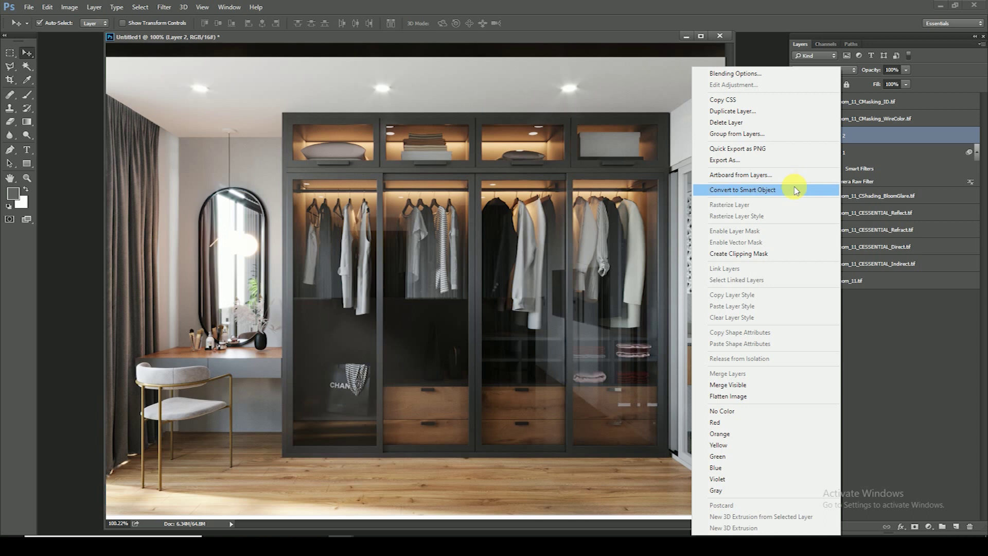
left_click(789, 189)
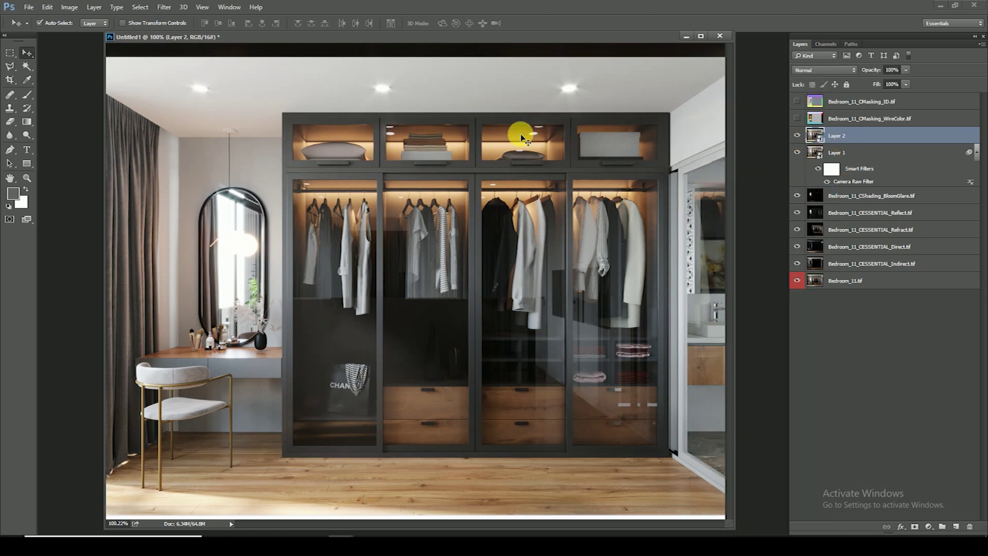
left_click(164, 7)
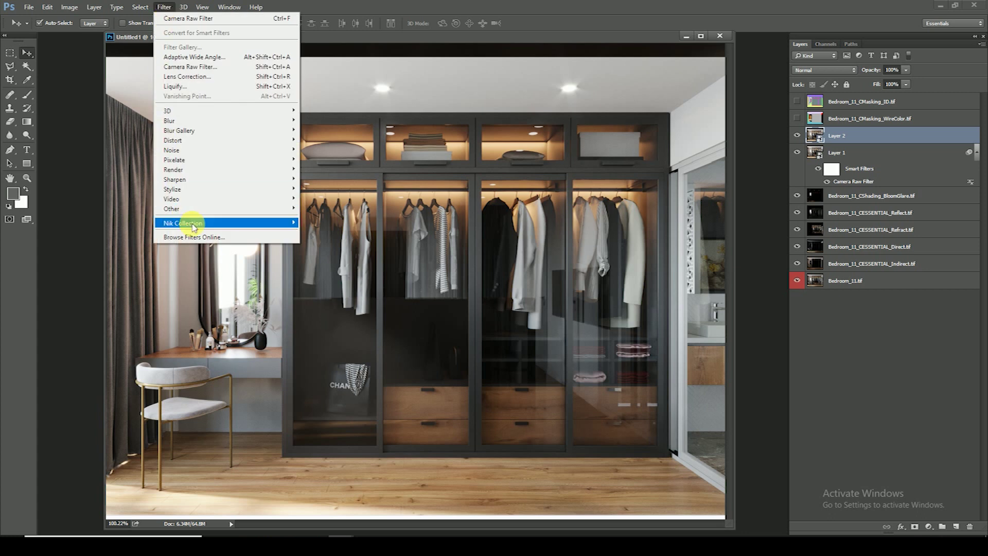
mouse_move(184, 223)
left_click(334, 229)
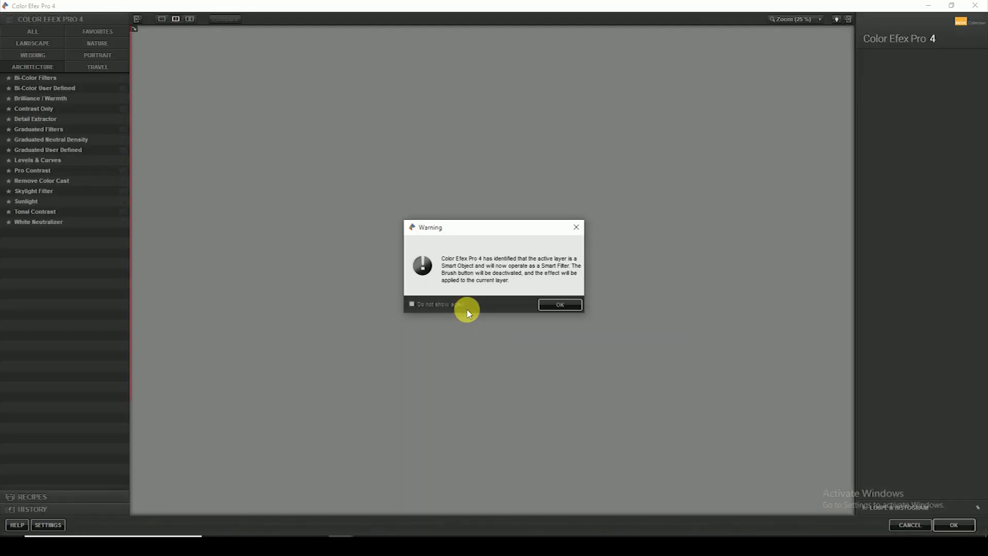
Apply default Tonal Contrast with Midtones at 40% and return to Photoshop
left_click(553, 305)
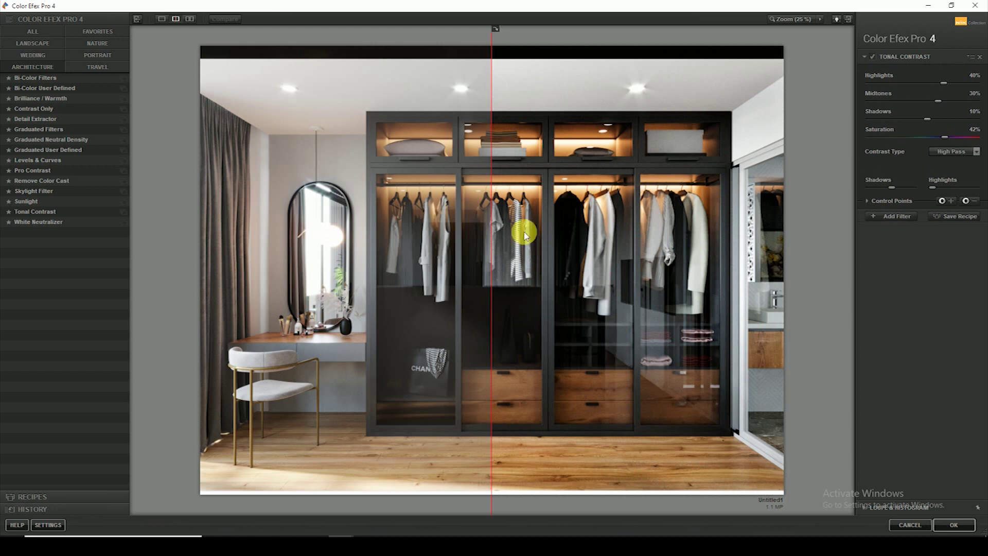
left_click_drag(498, 241, 206, 237)
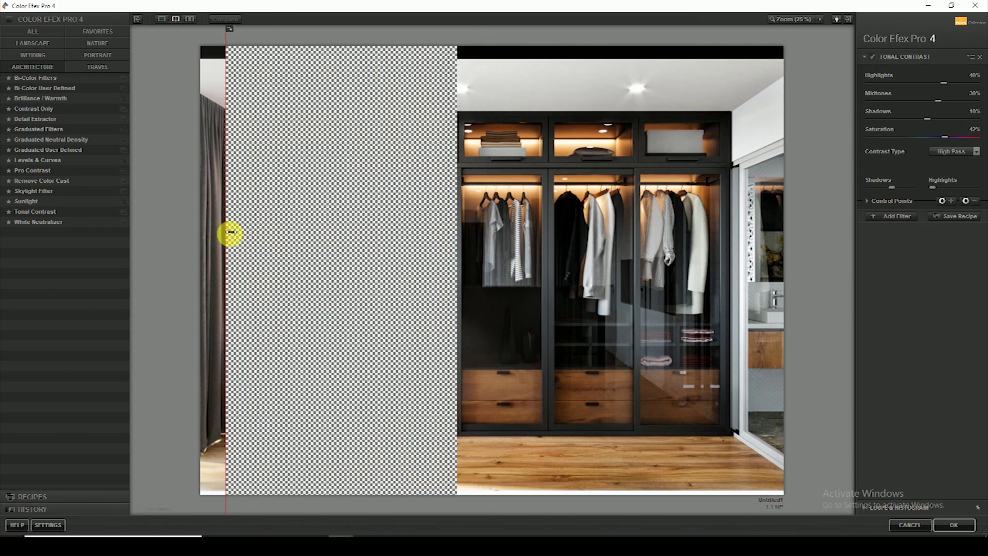
left_click_drag(123, 285, 481, 326)
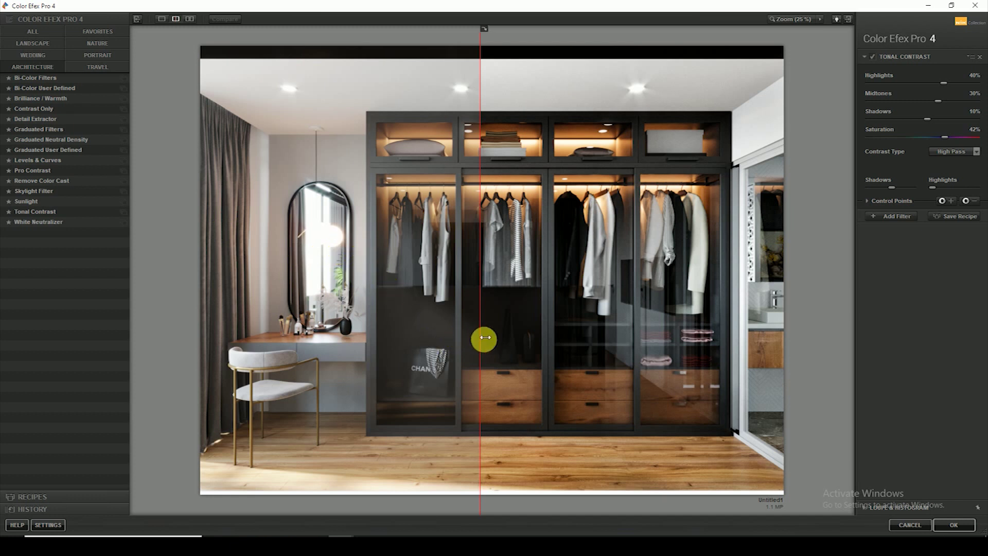
mouse_move(485, 338)
left_mouse_down()
mouse_move(315, 335)
mouse_move(463, 326)
mouse_move(453, 324)
left_mouse_up()
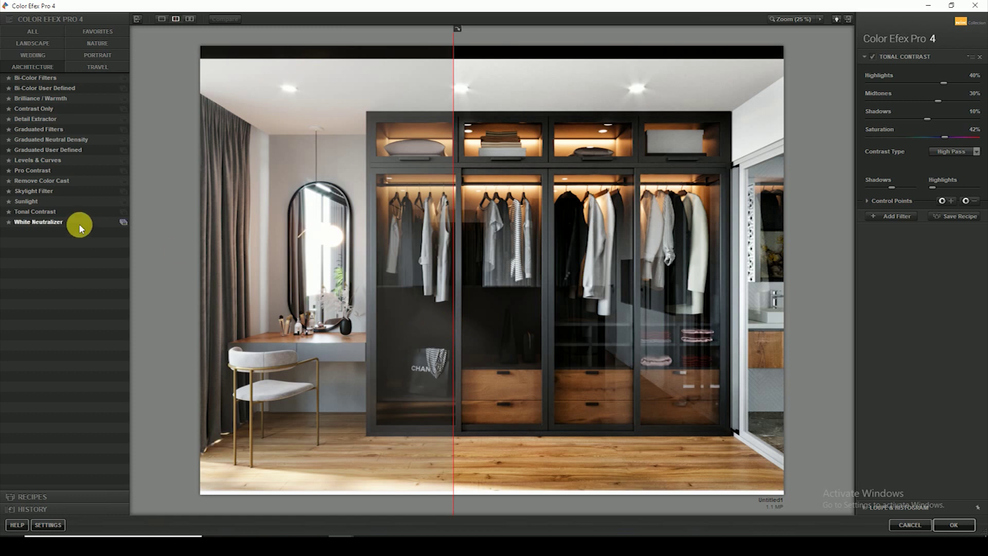
left_click(41, 213)
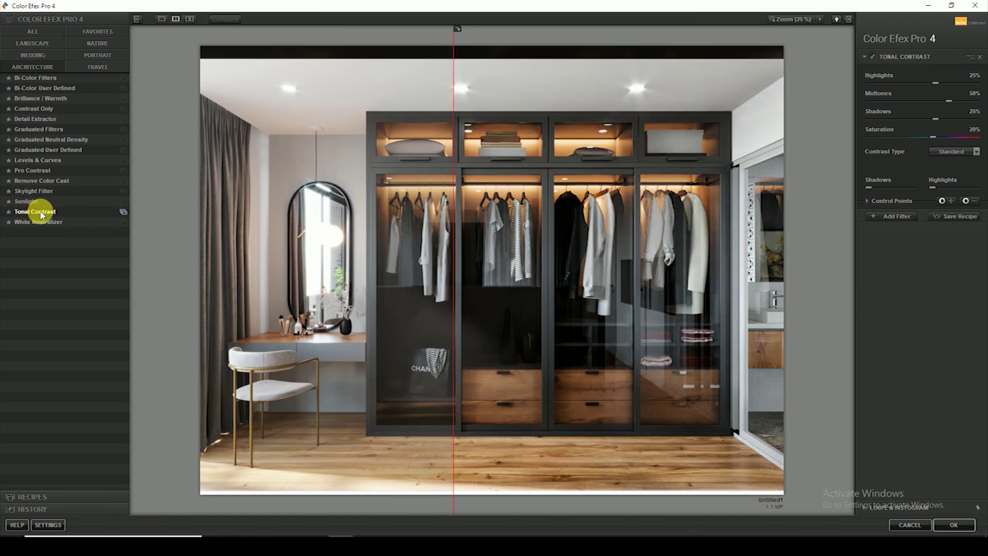
mouse_move(453, 170)
left_mouse_down()
mouse_move(264, 172)
mouse_move(684, 258)
mouse_move(530, 274)
mouse_move(143, 224)
mouse_move(873, 327)
mouse_move(183, 256)
mouse_move(430, 314)
mouse_move(624, 329)
mouse_move(210, 289)
mouse_move(761, 369)
mouse_move(298, 324)
mouse_move(531, 333)
mouse_move(225, 309)
left_mouse_up()
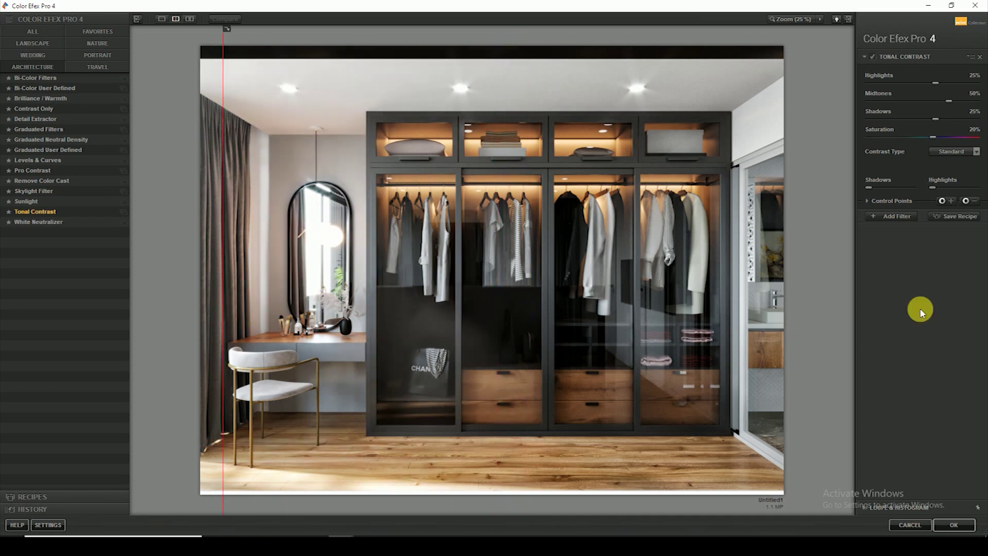
mouse_move(949, 100)
left_mouse_down()
mouse_move(872, 110)
mouse_move(935, 113)
mouse_move(922, 121)
mouse_move(974, 97)
left_mouse_up()
left_click(974, 95)
type("40")
left_click(956, 523)
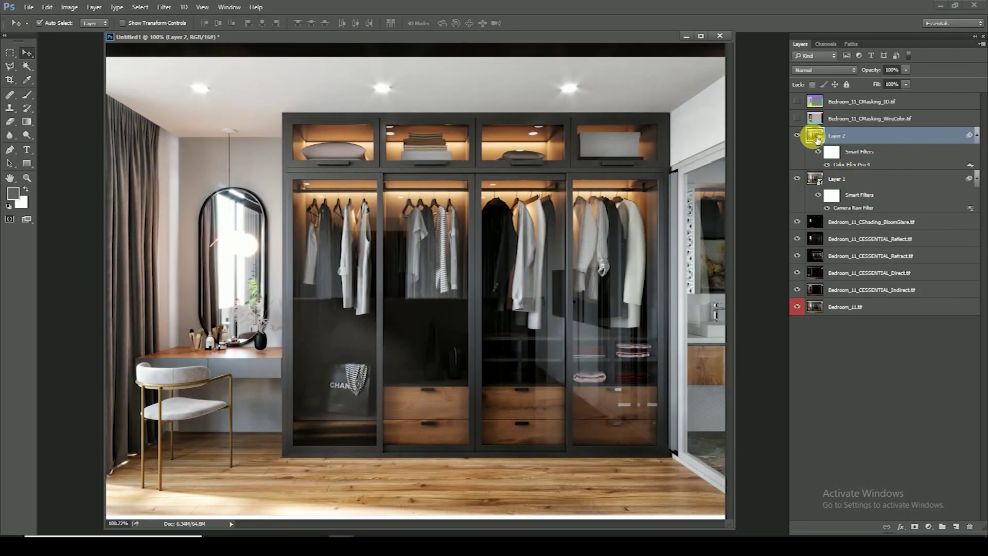
Compare Layer 2 on and off, then let the image fill the workspace
left_click(797, 136)
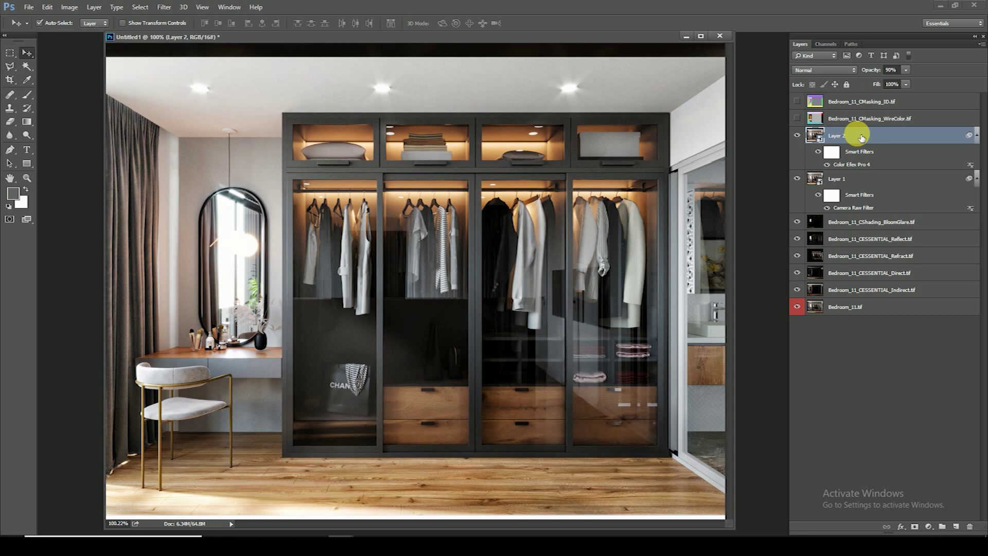
left_click(797, 135)
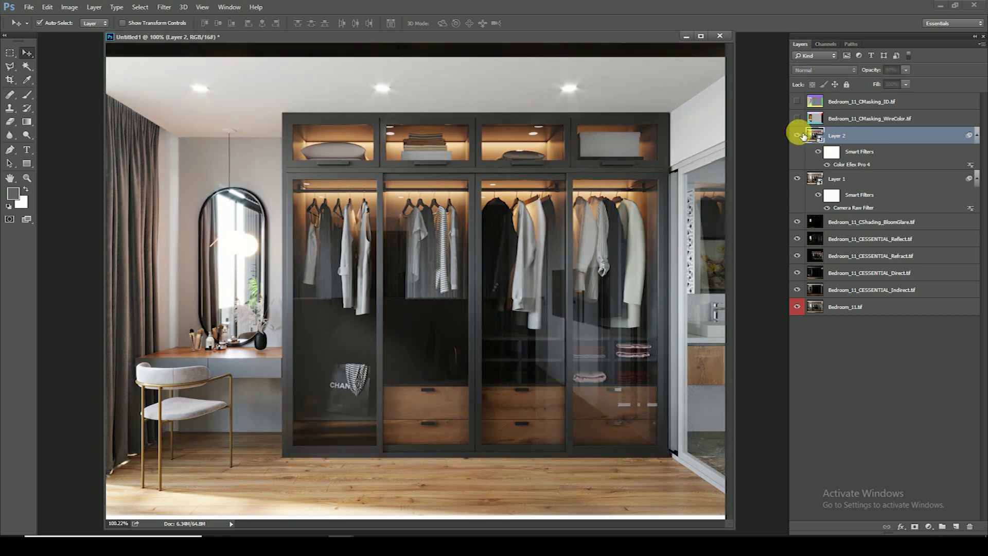
left_click(802, 135)
left_click(701, 36)
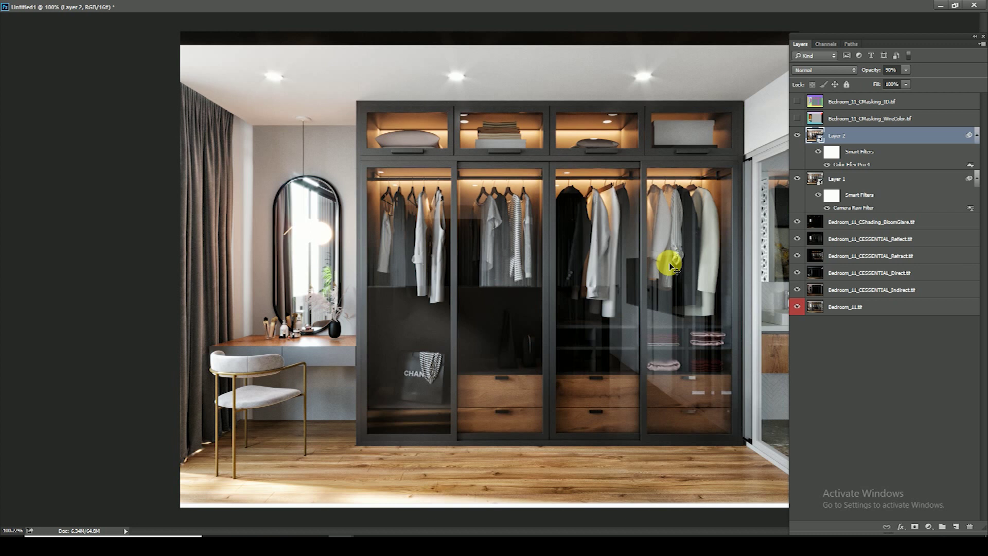
Collapse the Layers panel so only the graded wardrobe render shows
left_click(981, 40)
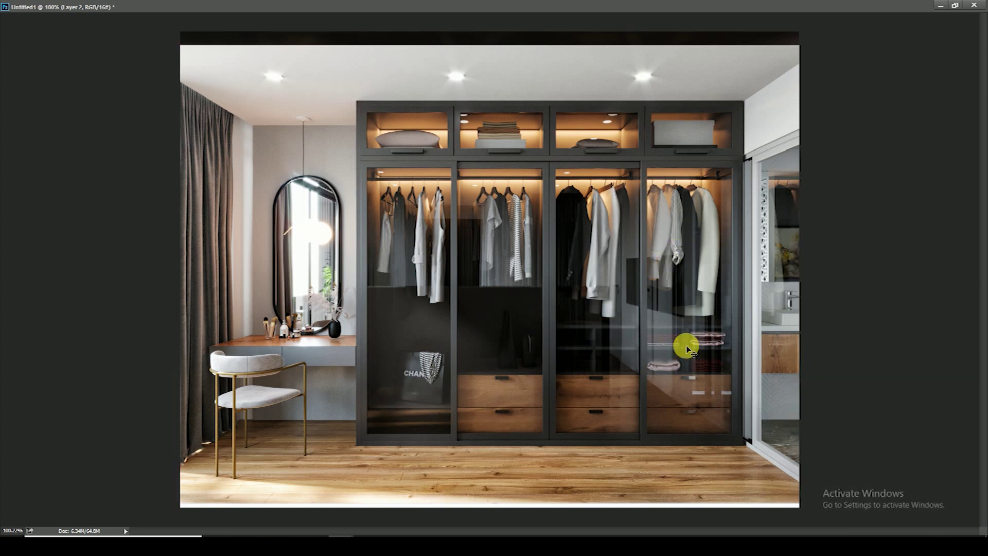